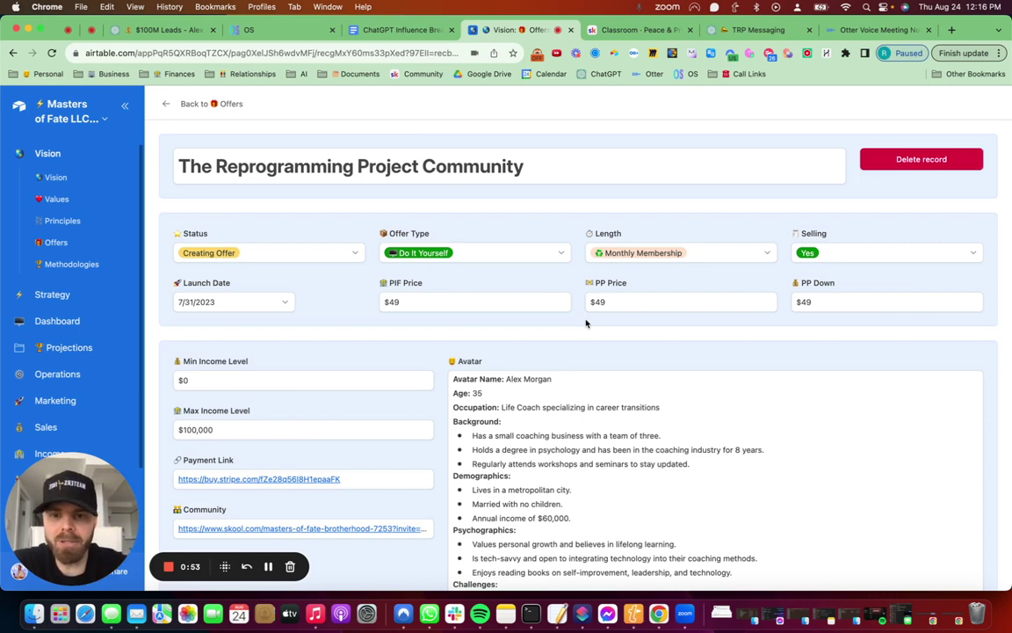
Review The Reprogramming Project Community offer record, from the avatar to the Problem and Promise sections
{"action": "scroll", "coordinate": [586, 324], "scroll_direction": "down", "scroll_amount": 10}
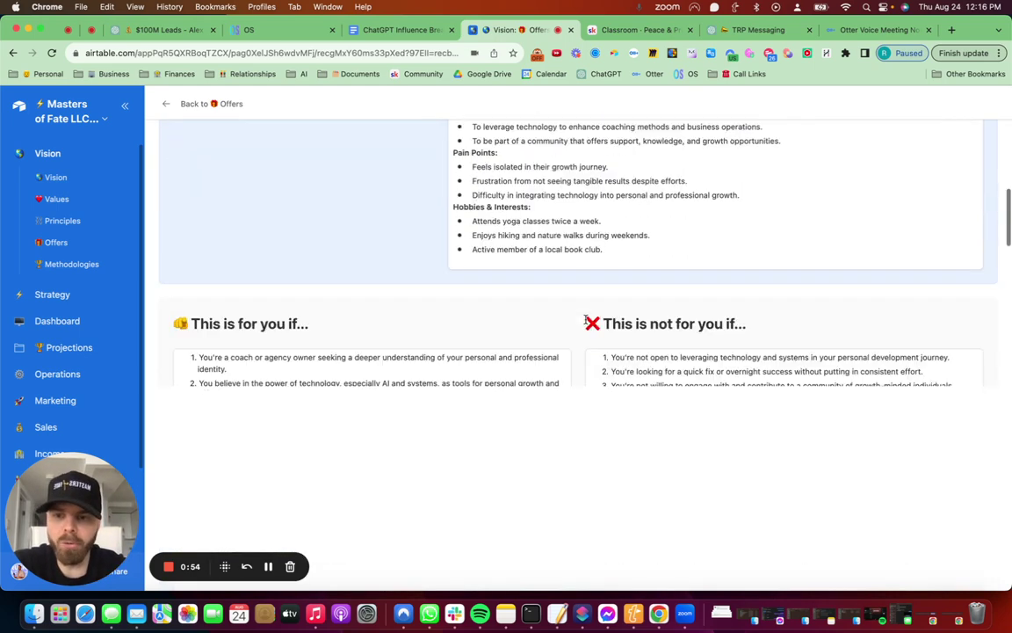
{"action": "scroll", "coordinate": [586, 319], "scroll_direction": "down", "scroll_amount": 1}
{"action": "scroll", "coordinate": [628, 316], "scroll_direction": "down", "scroll_amount": 5}
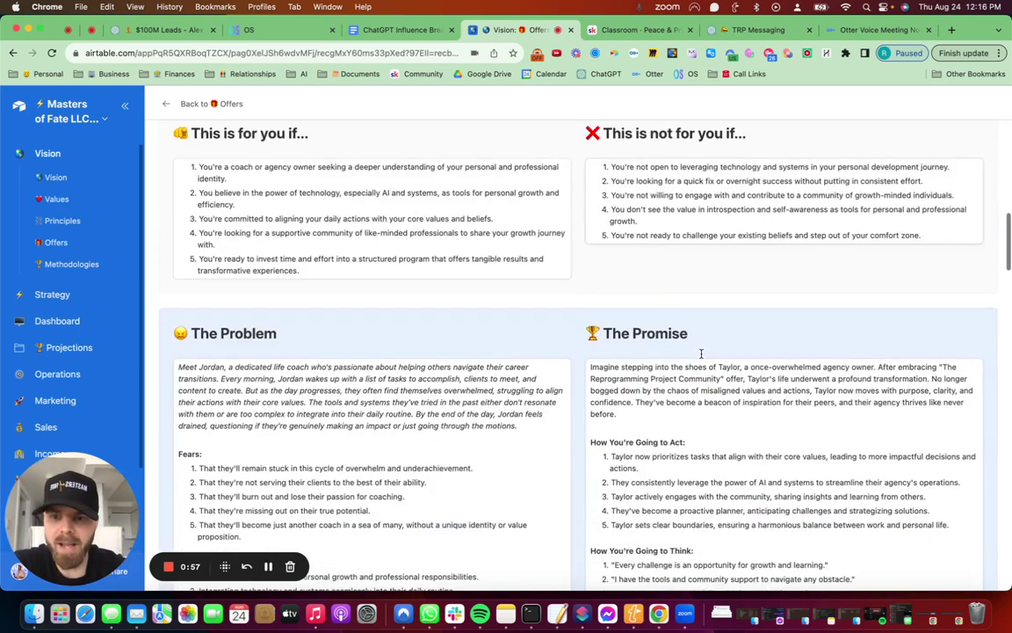
{"action": "scroll", "coordinate": [701, 354], "scroll_direction": "down", "scroll_amount": 3}
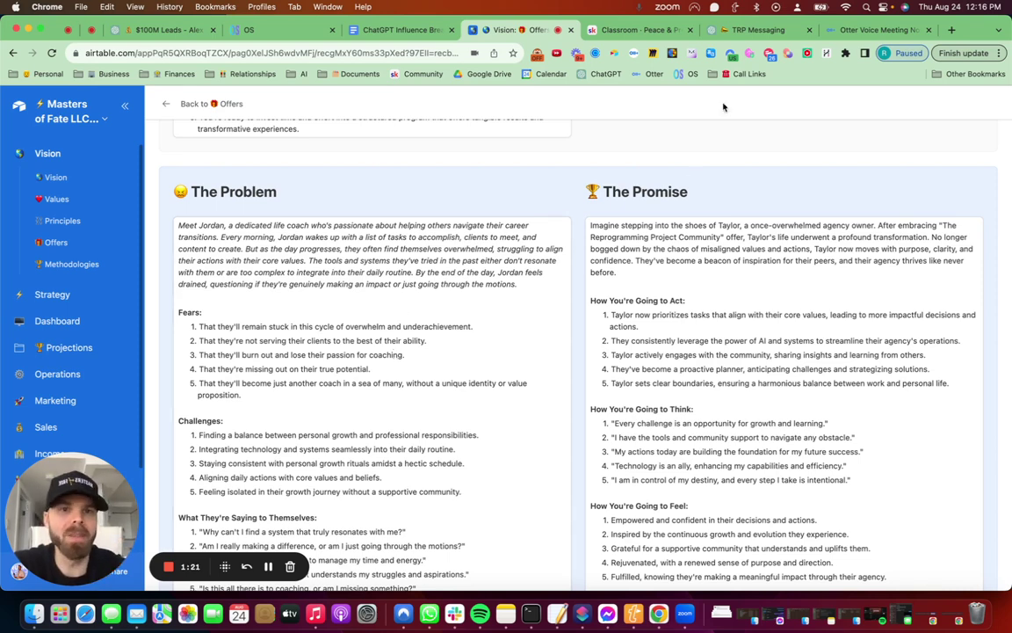
Switch to Otter, open The Reprogramming Project recording and read through its transcript
{"action": "left_click", "coordinate": [879, 30]}
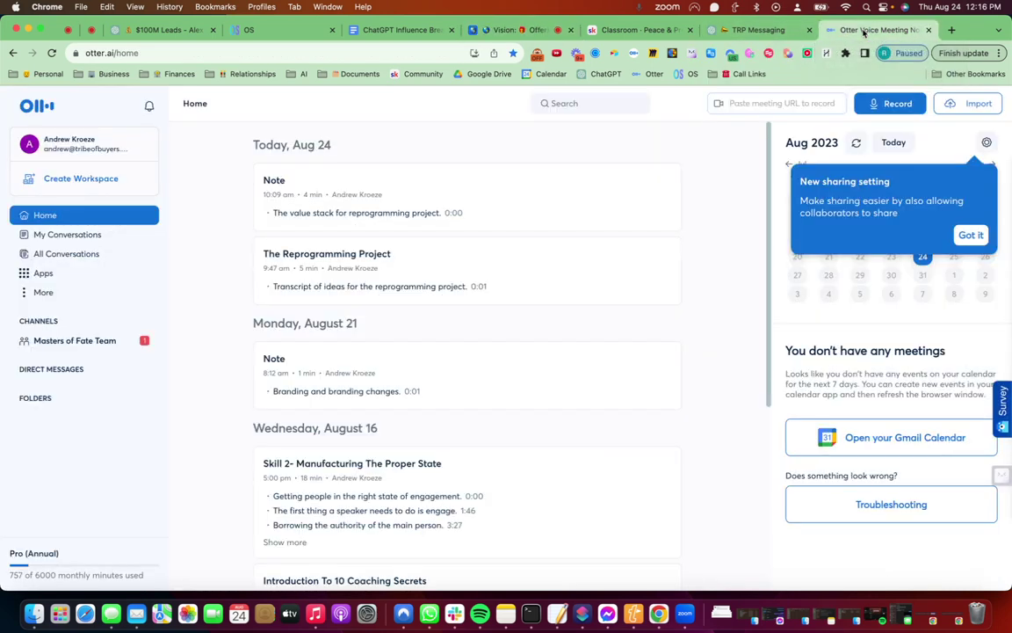
{"action": "left_click", "coordinate": [381, 256]}
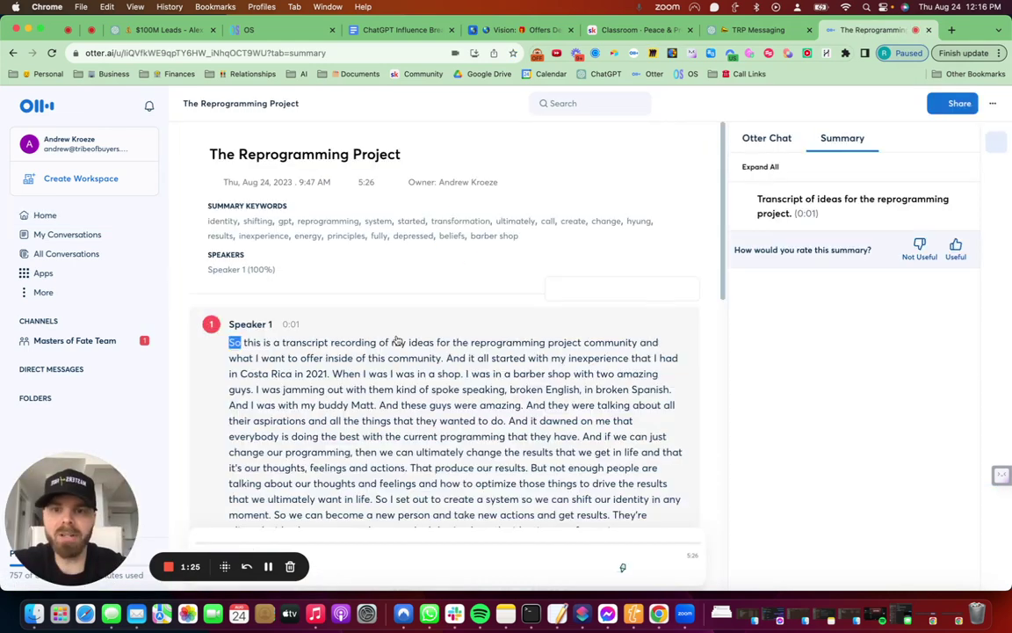
{"action": "scroll", "coordinate": [397, 340], "scroll_direction": "down", "scroll_amount": 4}
{"action": "scroll", "coordinate": [396, 340], "scroll_direction": "down", "scroll_amount": 7}
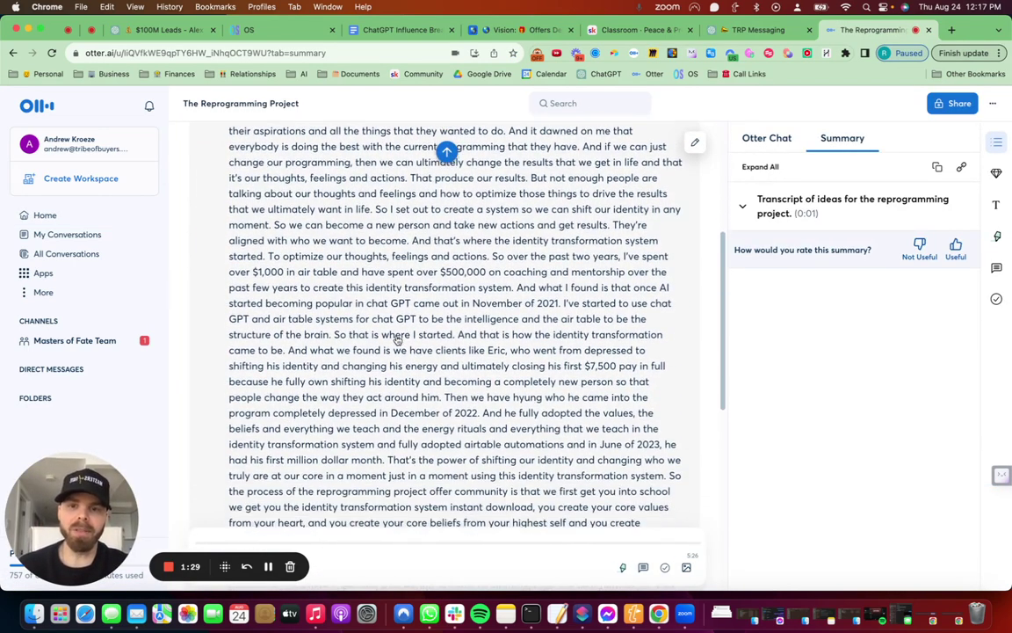
{"action": "scroll", "coordinate": [396, 340], "scroll_direction": "down", "scroll_amount": 4}
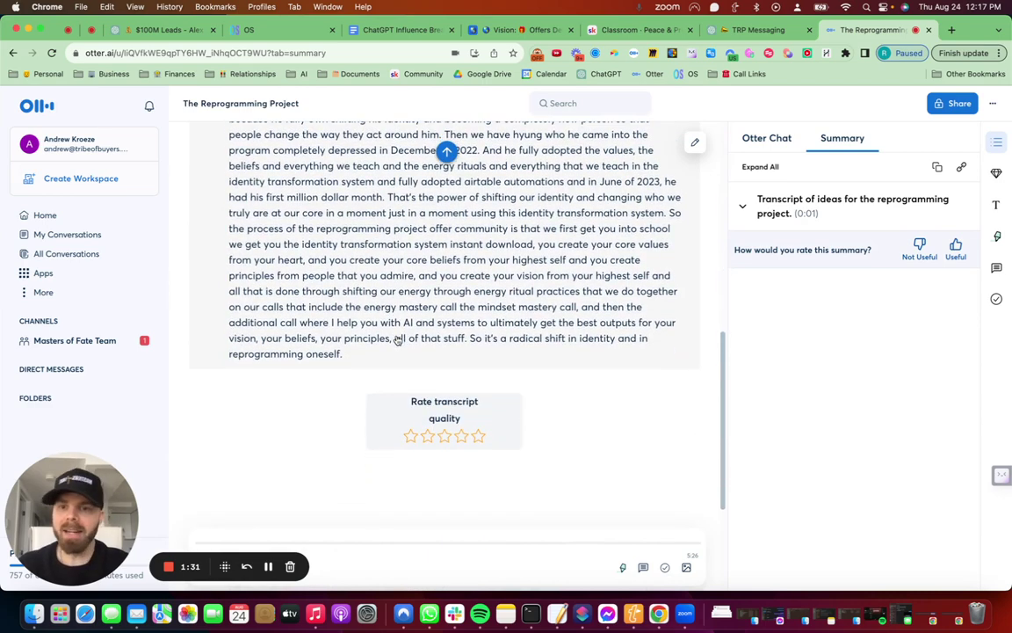
{"action": "left_click", "coordinate": [447, 152]}
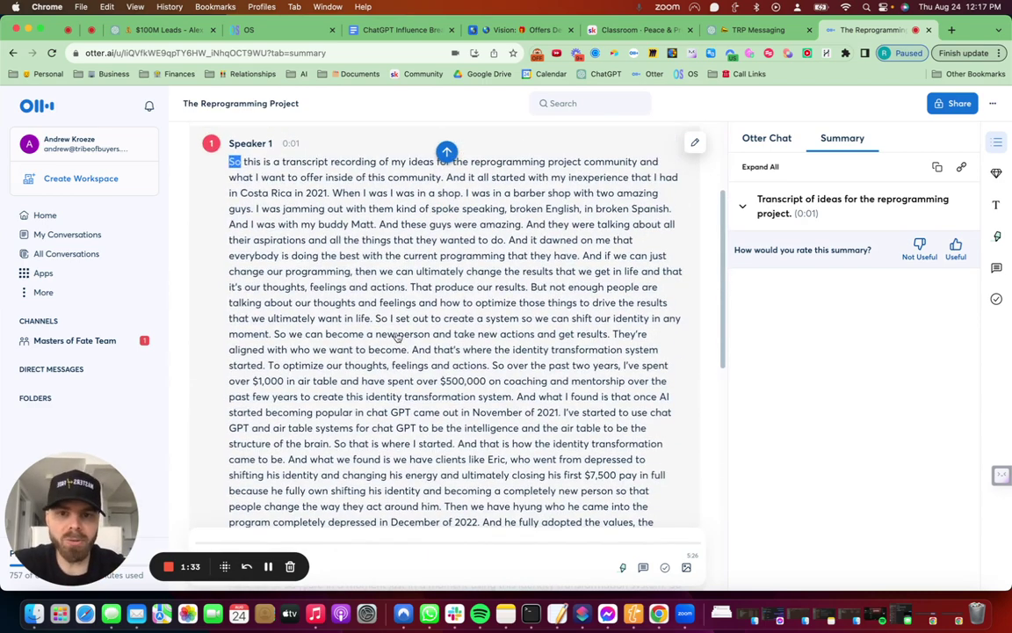
Switch to ChatGPT, check the TRP Offer chat, and view the opening prompt of the TRP Messaging chat
{"action": "left_click", "coordinate": [758, 30]}
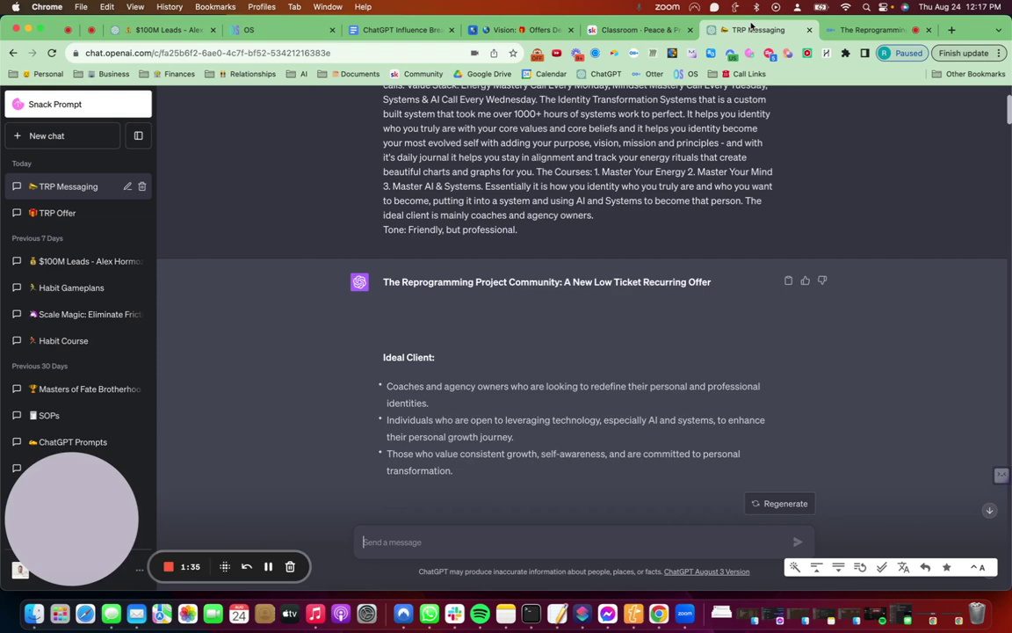
{"action": "scroll", "coordinate": [545, 212], "scroll_direction": "up", "scroll_amount": 4}
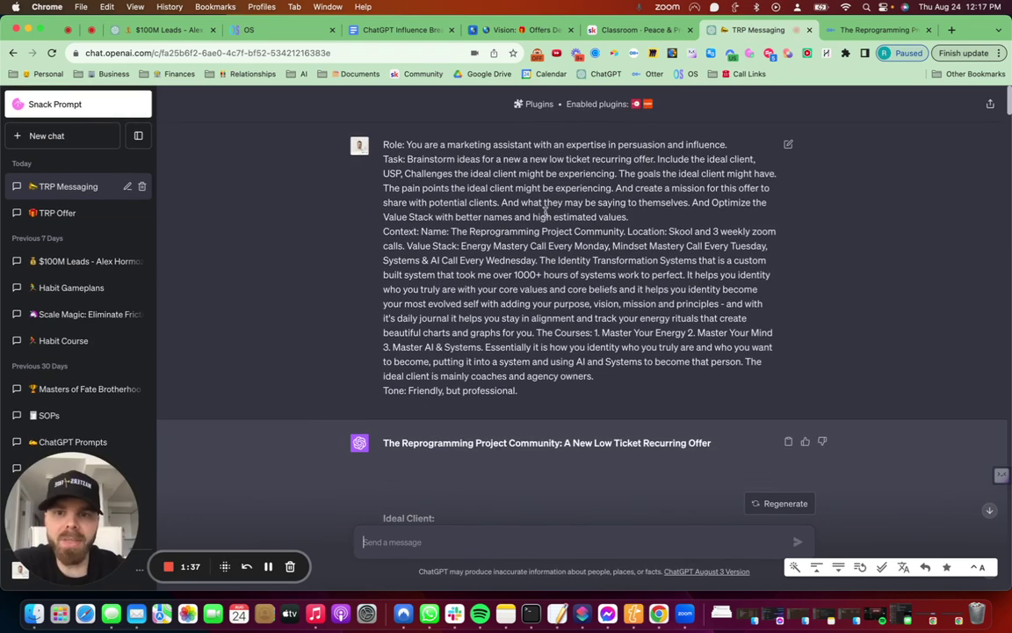
{"action": "left_click", "coordinate": [54, 212]}
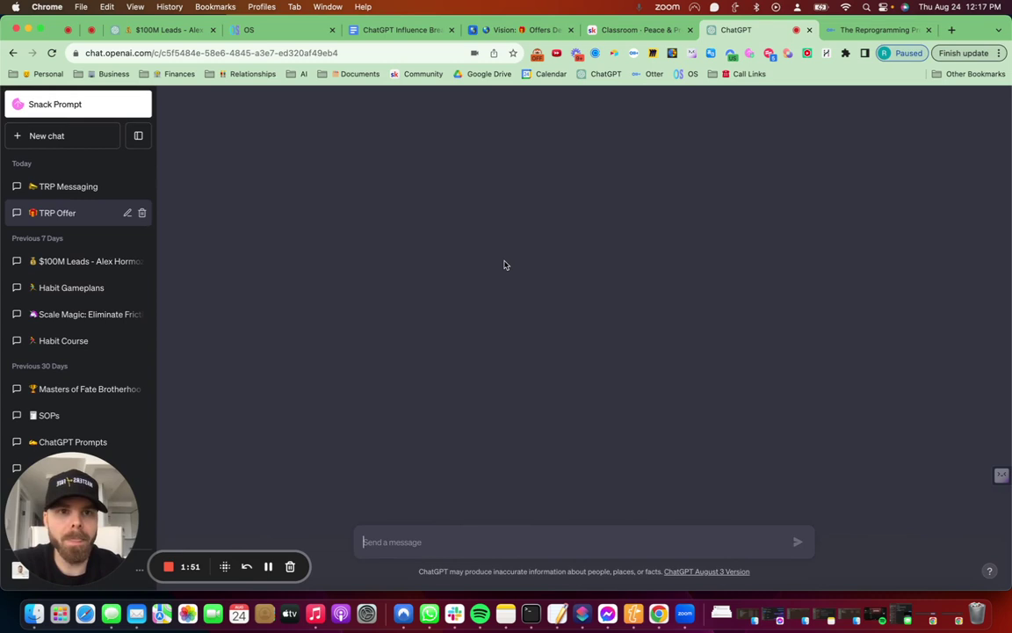
{"action": "left_click", "coordinate": [84, 186]}
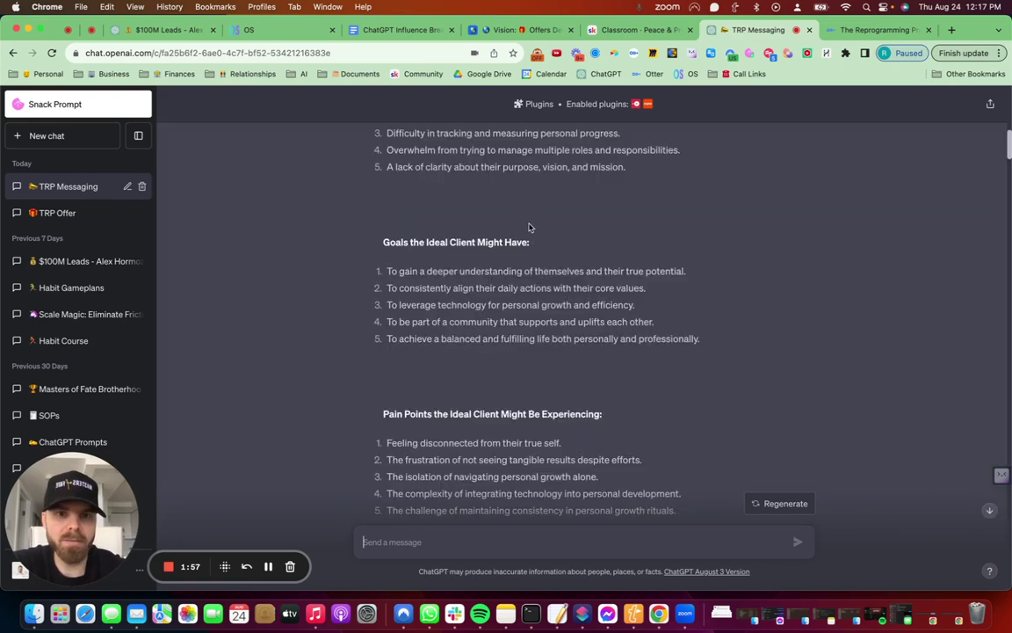
{"action": "scroll", "coordinate": [531, 228], "scroll_direction": "up", "scroll_amount": 10}
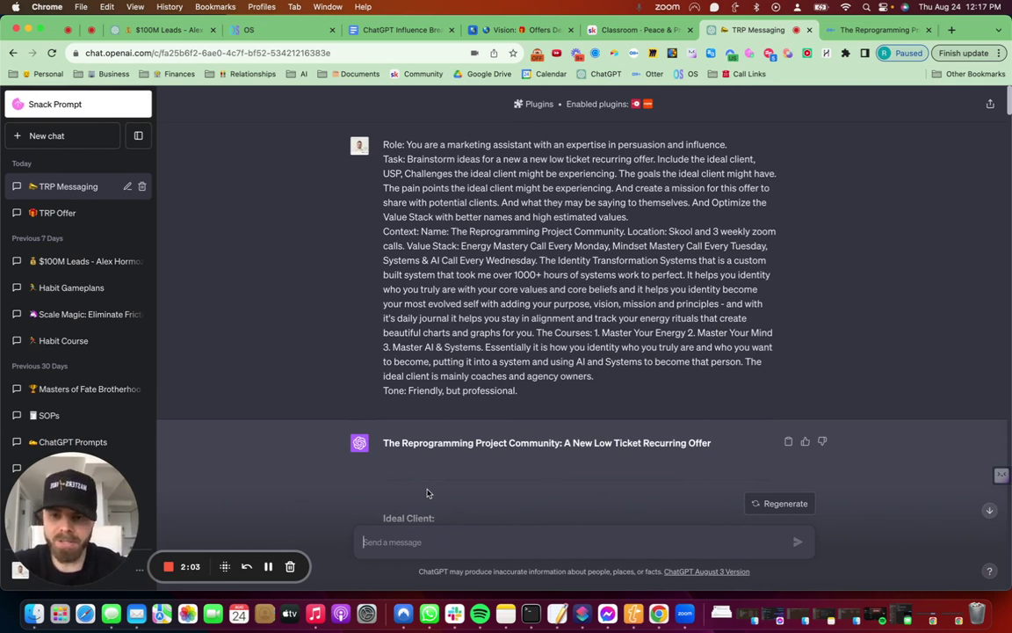
{"action": "type", "text": "Role: Task: Context: Tone: Exemplar:"}
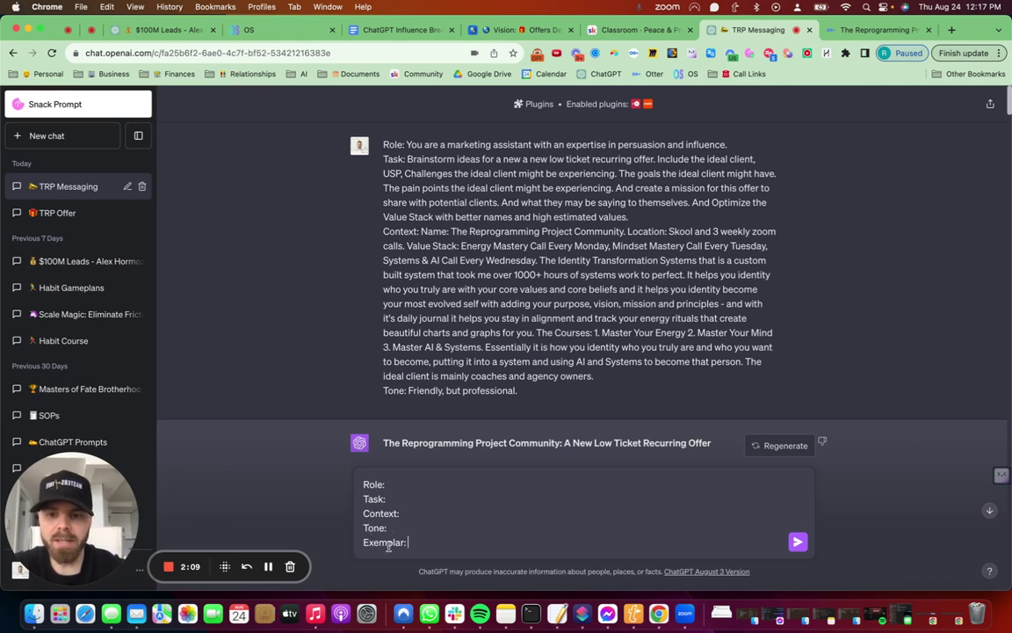
{"action": "key", "text": "cmd+a"}
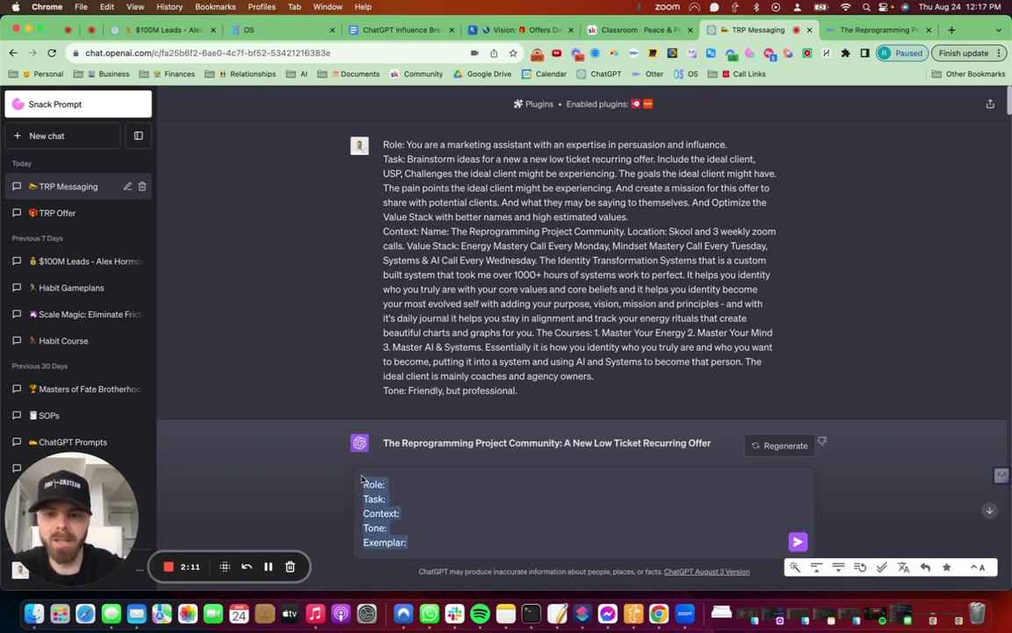
{"action": "key", "text": "cmd+x"}
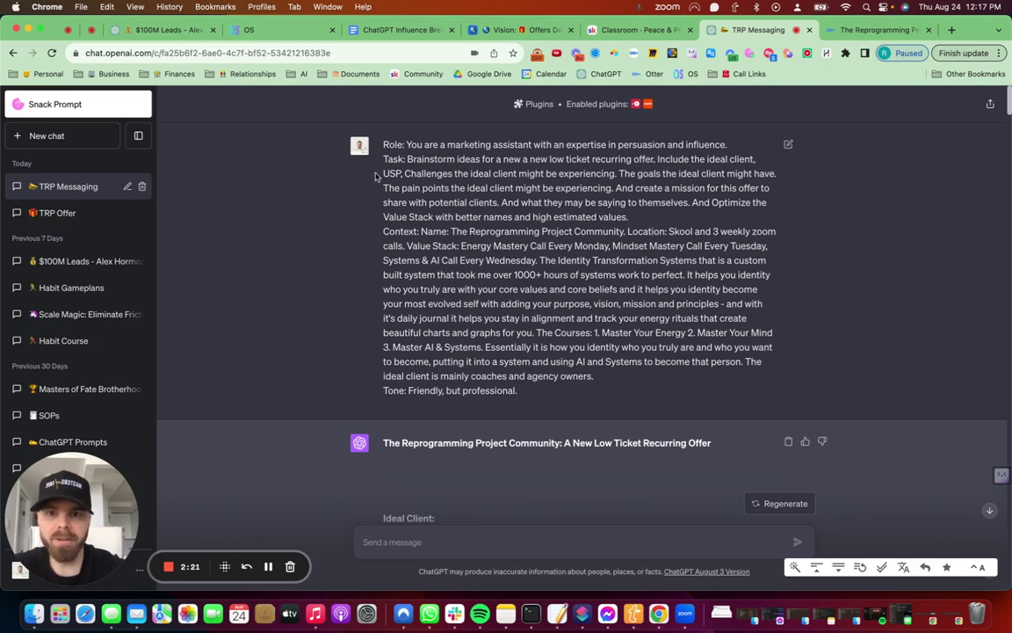
Read the opening prompt's context and the generated ideal client, USP, challenges, goals, pain points and self-talk sections
{"action": "scroll", "coordinate": [422, 189], "scroll_direction": "down", "scroll_amount": 2}
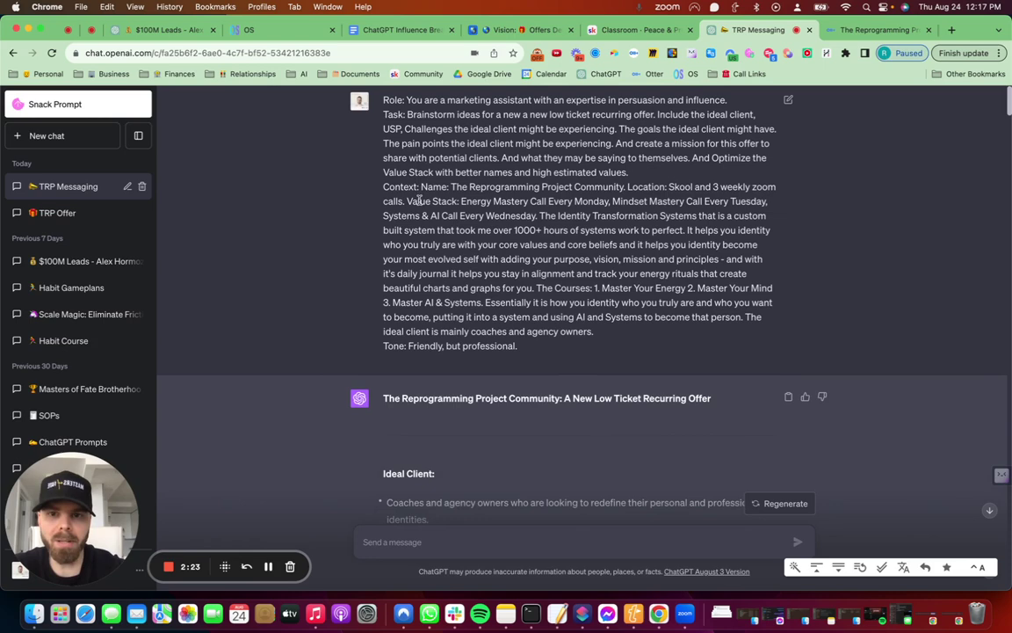
{"action": "scroll", "coordinate": [414, 180], "scroll_direction": "down", "scroll_amount": 1}
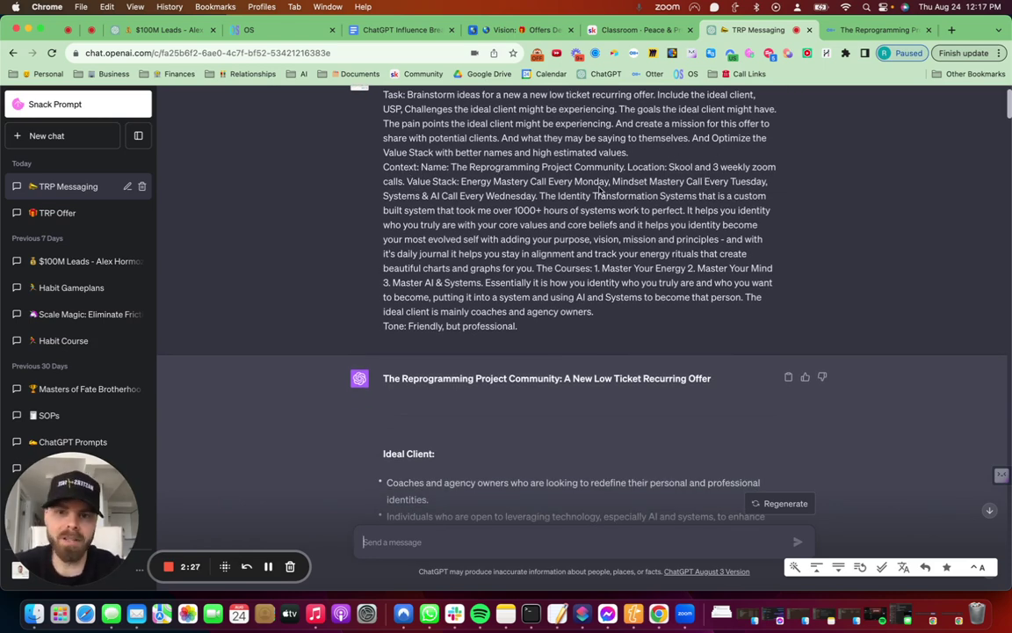
{"action": "scroll", "coordinate": [573, 175], "scroll_direction": "down", "scroll_amount": 1}
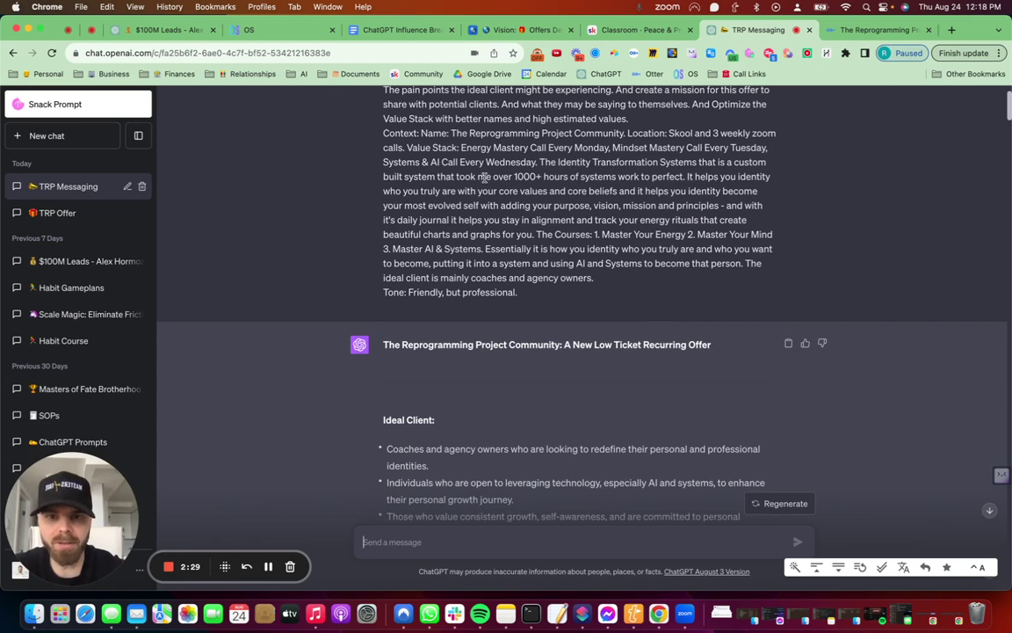
{"action": "scroll", "coordinate": [485, 178], "scroll_direction": "down", "scroll_amount": 2}
{"action": "scroll", "coordinate": [484, 179], "scroll_direction": "down", "scroll_amount": 4}
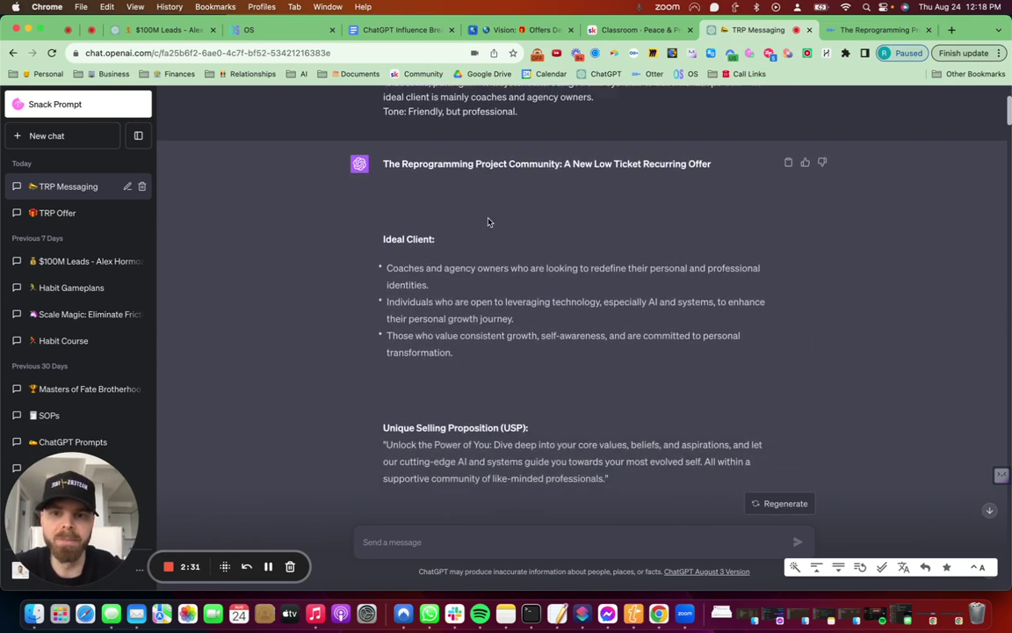
{"action": "scroll", "coordinate": [453, 309], "scroll_direction": "down", "scroll_amount": 1}
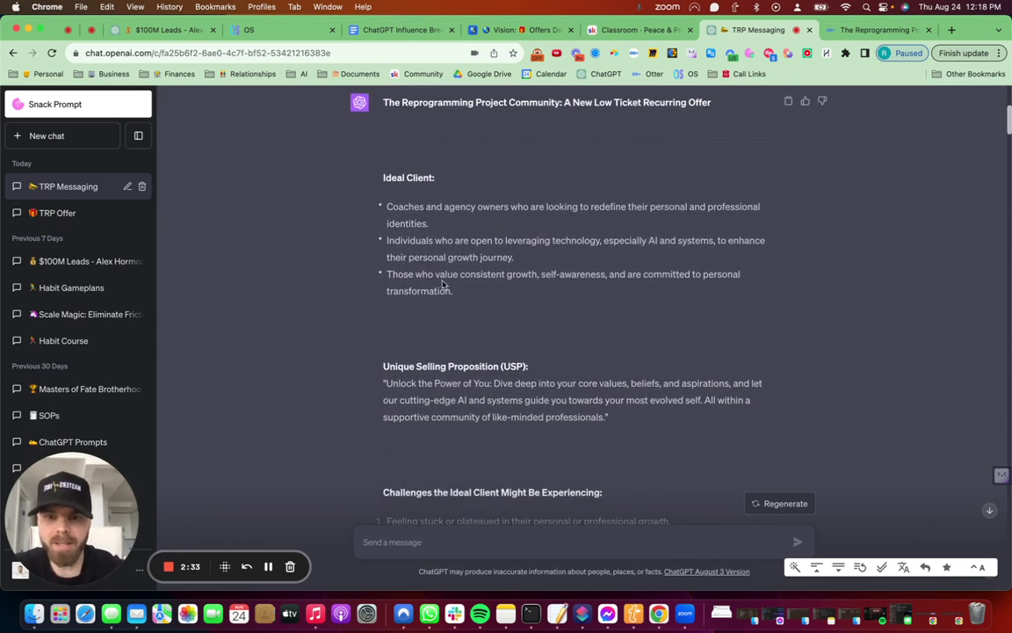
{"action": "scroll", "coordinate": [443, 284], "scroll_direction": "down", "scroll_amount": 4}
{"action": "scroll", "coordinate": [444, 282], "scroll_direction": "down", "scroll_amount": 1}
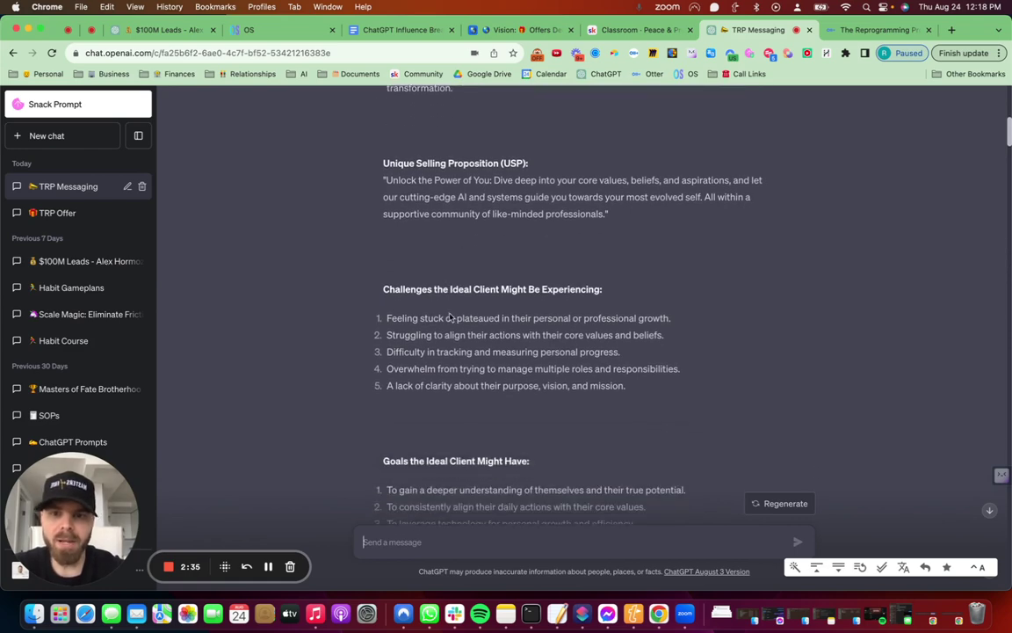
{"action": "scroll", "coordinate": [492, 340], "scroll_direction": "down", "scroll_amount": 10}
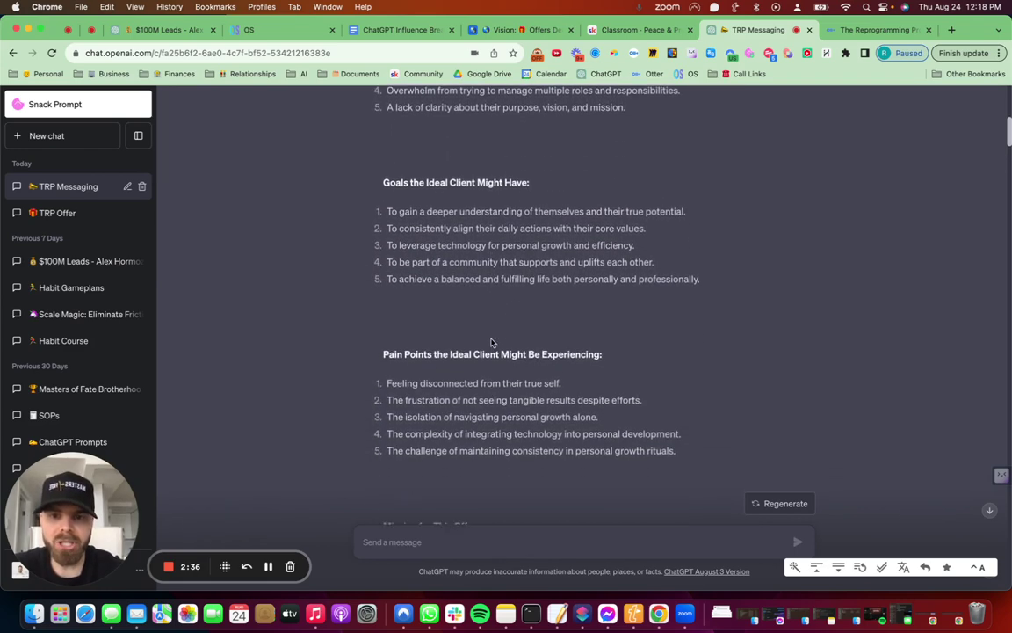
{"action": "scroll", "coordinate": [492, 343], "scroll_direction": "down", "scroll_amount": 12}
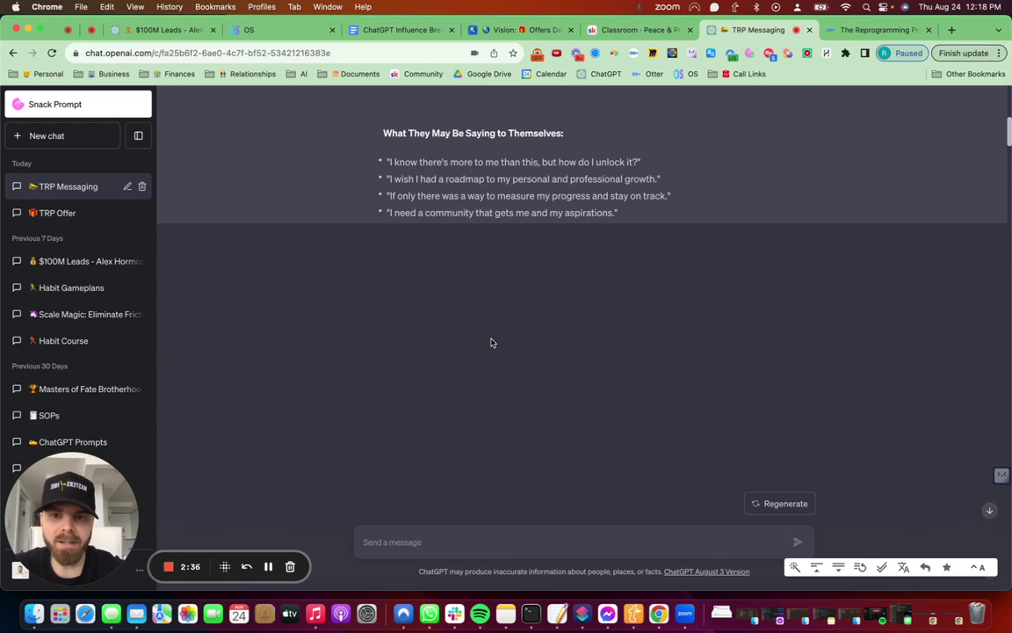
Examine the follow-up prompt and reply covering "This is for you if..." and "This is not for you if..."
{"action": "scroll", "coordinate": [491, 341], "scroll_direction": "down", "scroll_amount": 14}
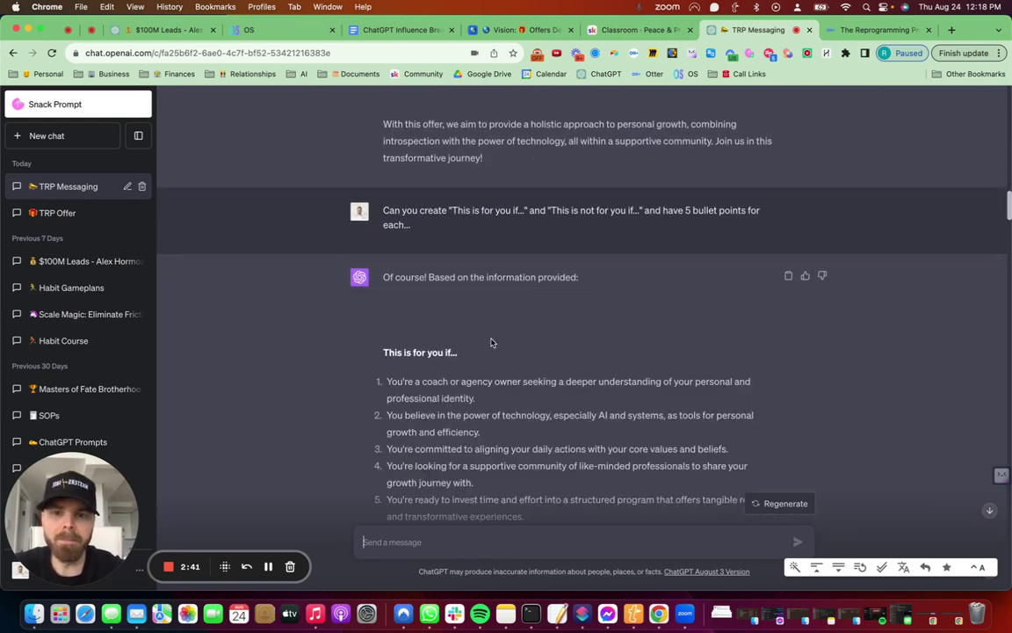
{"action": "scroll", "coordinate": [491, 343], "scroll_direction": "down", "scroll_amount": 2}
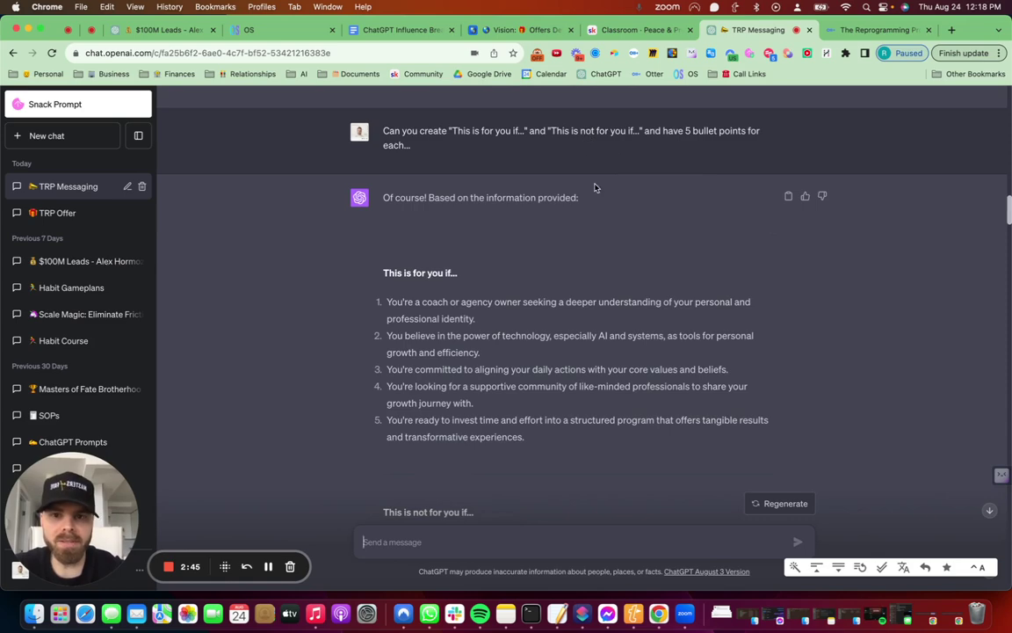
{"action": "scroll", "coordinate": [547, 234], "scroll_direction": "down", "scroll_amount": 2}
{"action": "scroll", "coordinate": [466, 275], "scroll_direction": "down", "scroll_amount": 7}
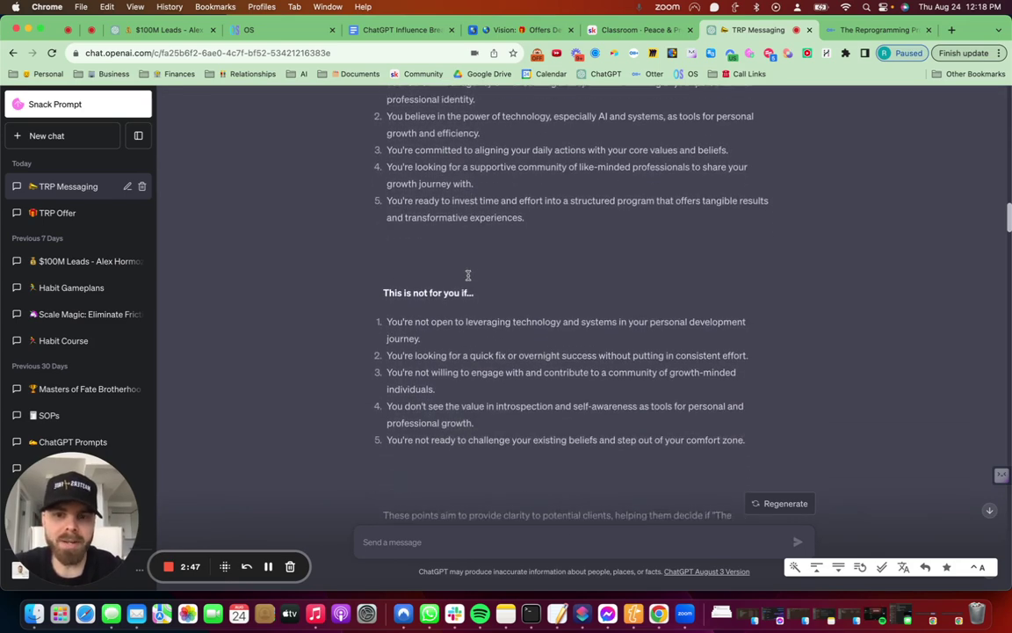
Examine the avatar request and the generated persona's background, demographics, psychographics, challenges, goals and pain points
{"action": "scroll", "coordinate": [466, 275], "scroll_direction": "down", "scroll_amount": 5}
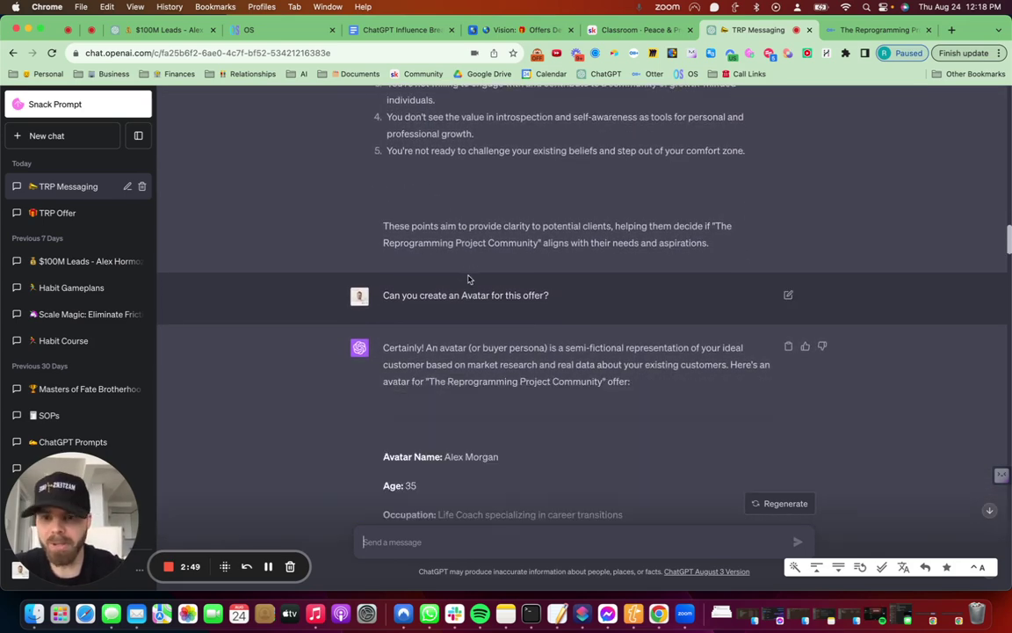
{"action": "scroll", "coordinate": [468, 279], "scroll_direction": "down", "scroll_amount": 6}
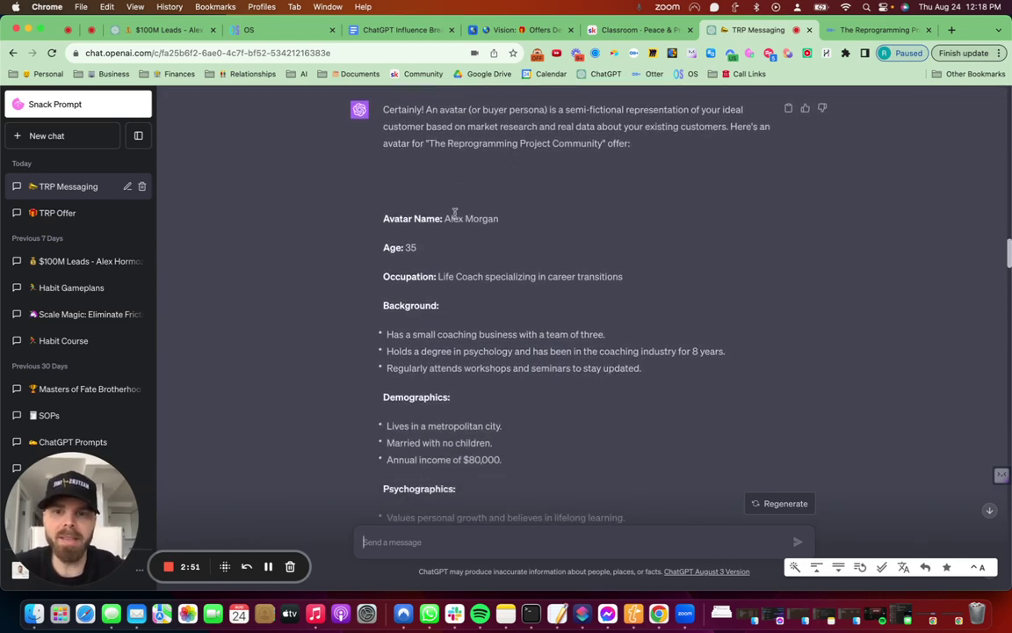
{"action": "scroll", "coordinate": [457, 304], "scroll_direction": "down", "scroll_amount": 2}
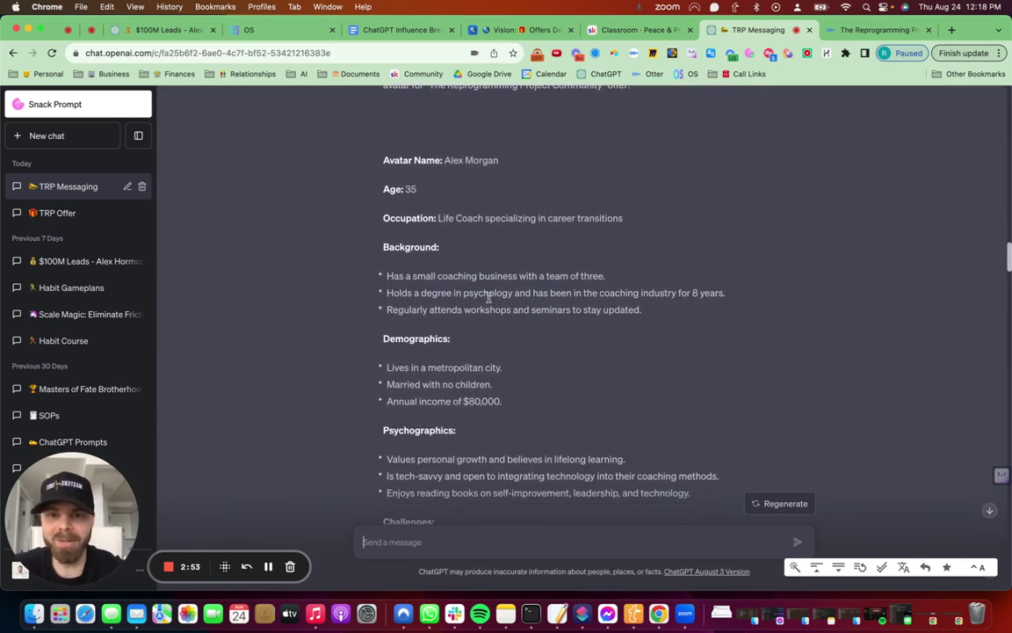
{"action": "scroll", "coordinate": [505, 346], "scroll_direction": "down", "scroll_amount": 3}
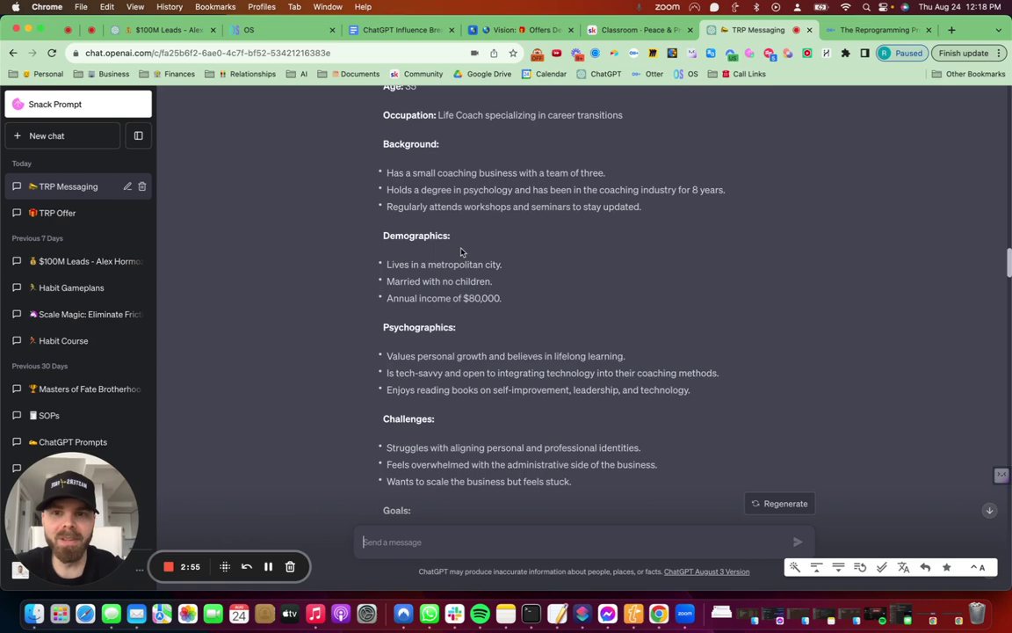
{"action": "scroll", "coordinate": [439, 219], "scroll_direction": "up", "scroll_amount": 2}
{"action": "scroll", "coordinate": [431, 225], "scroll_direction": "down", "scroll_amount": 3}
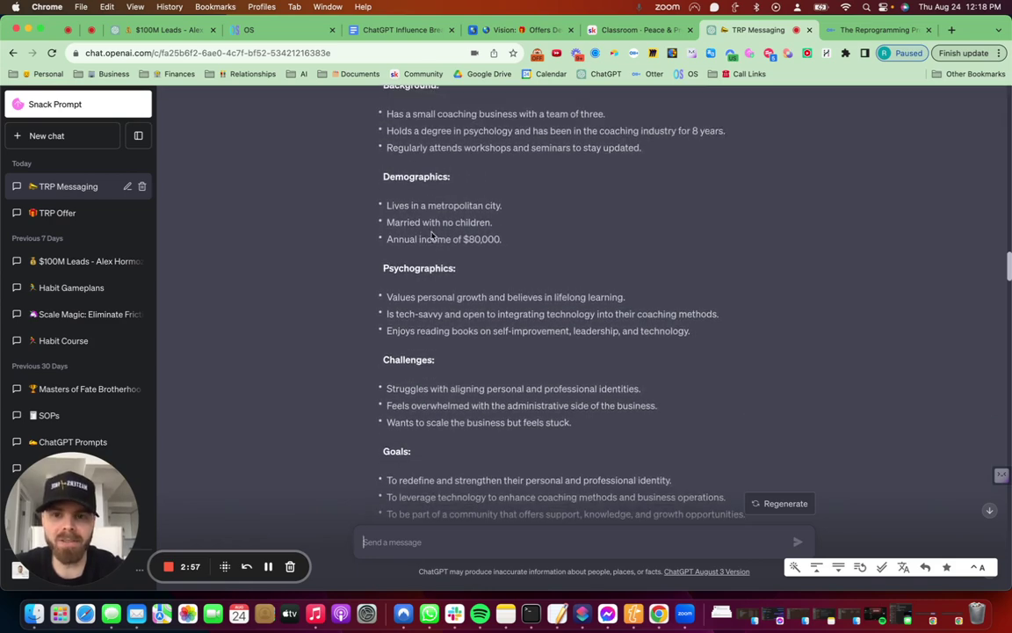
{"action": "scroll", "coordinate": [434, 233], "scroll_direction": "down", "scroll_amount": 2}
{"action": "scroll", "coordinate": [434, 266], "scroll_direction": "down", "scroll_amount": 3}
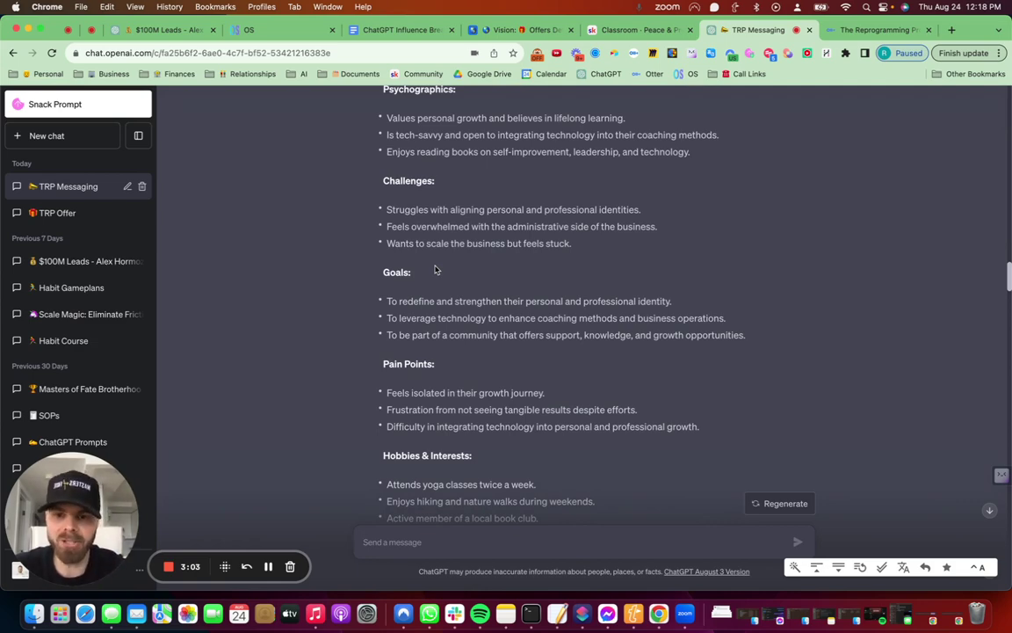
Read the end of the avatar reply and the prompt requesting a "Problem" section, including its exemplar text
{"action": "scroll", "coordinate": [434, 270], "scroll_direction": "down", "scroll_amount": 9}
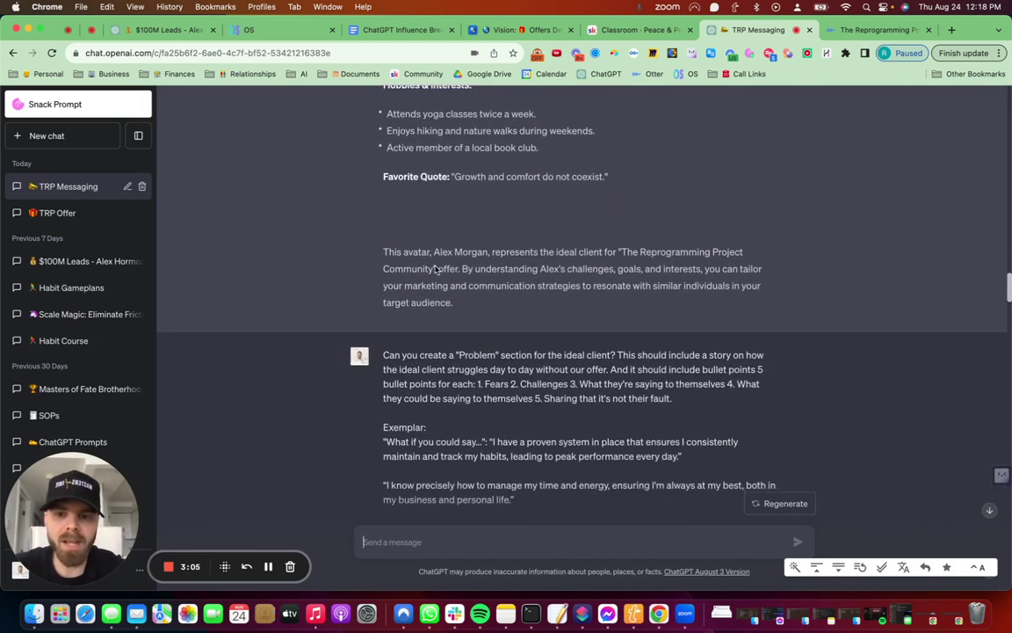
{"action": "scroll", "coordinate": [435, 270], "scroll_direction": "down", "scroll_amount": 5}
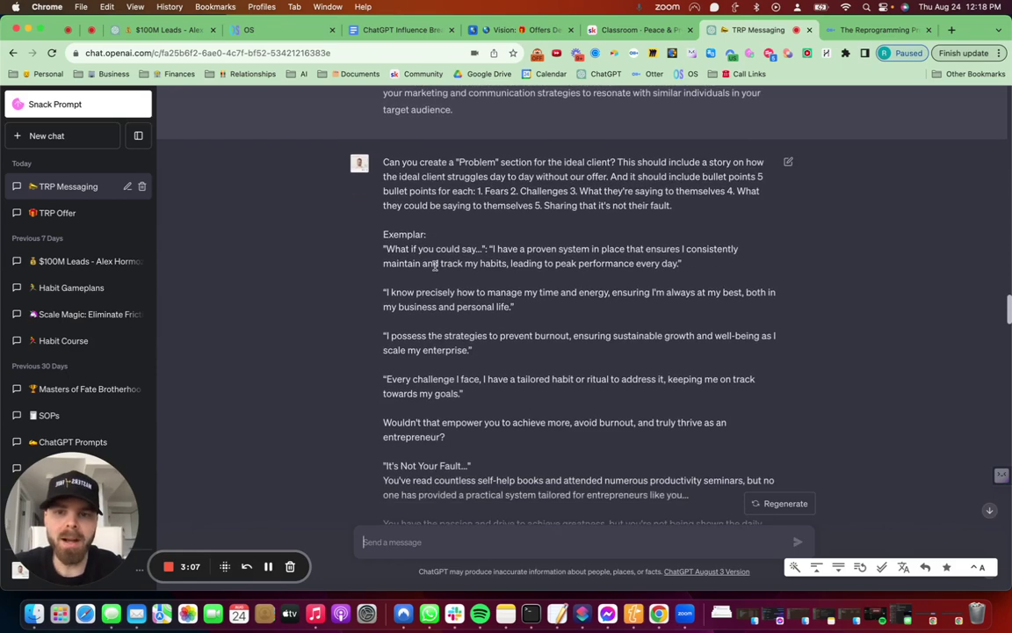
{"action": "scroll", "coordinate": [434, 267], "scroll_direction": "down", "scroll_amount": 4}
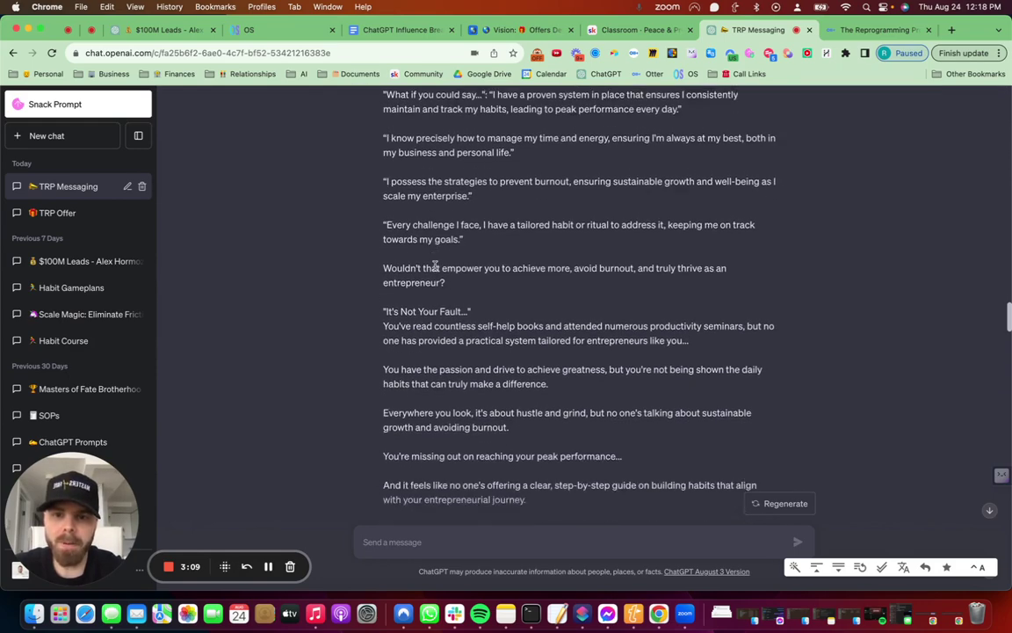
{"action": "scroll", "coordinate": [434, 268], "scroll_direction": "down", "scroll_amount": 12}
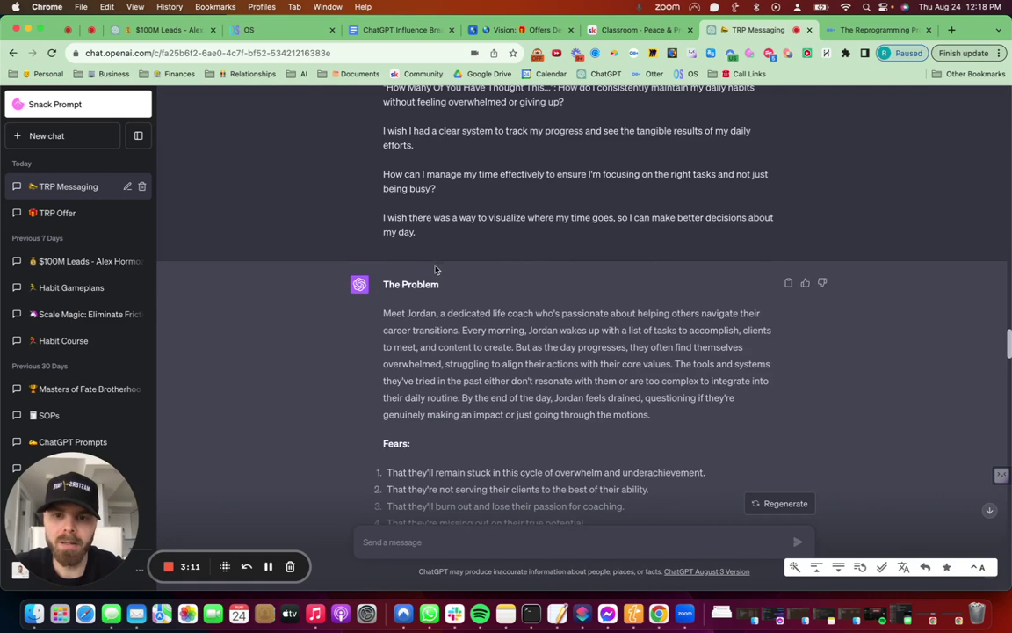
Examine the generated "The Problem" reply, covering the story, fears, challenges, current and possible self-talk, and "Sharing That It's Not Their Fault"
{"action": "scroll", "coordinate": [434, 270], "scroll_direction": "down", "scroll_amount": 3}
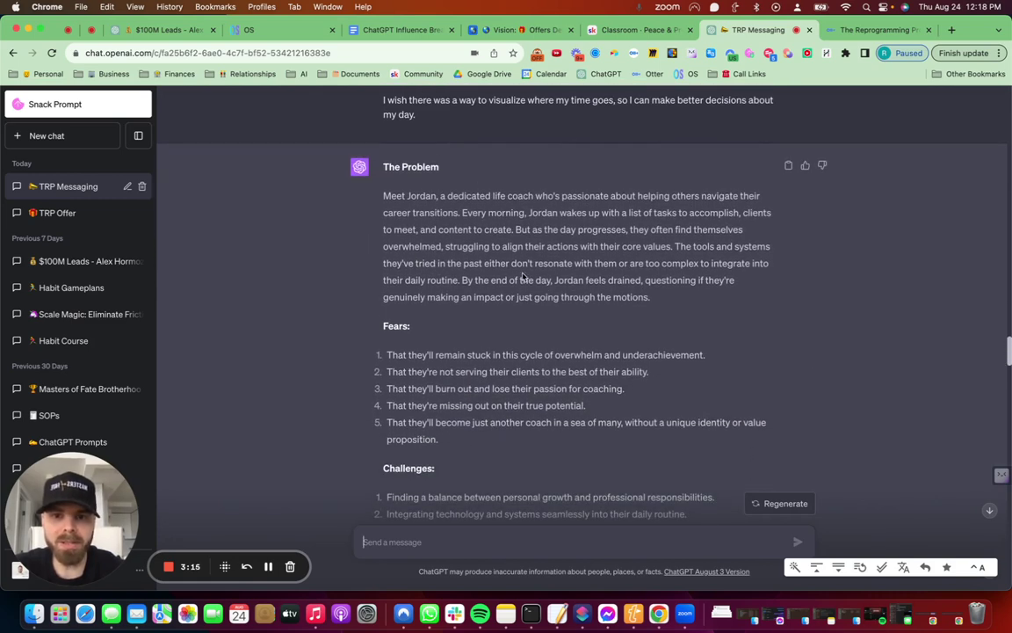
{"action": "scroll", "coordinate": [523, 277], "scroll_direction": "down", "scroll_amount": 5}
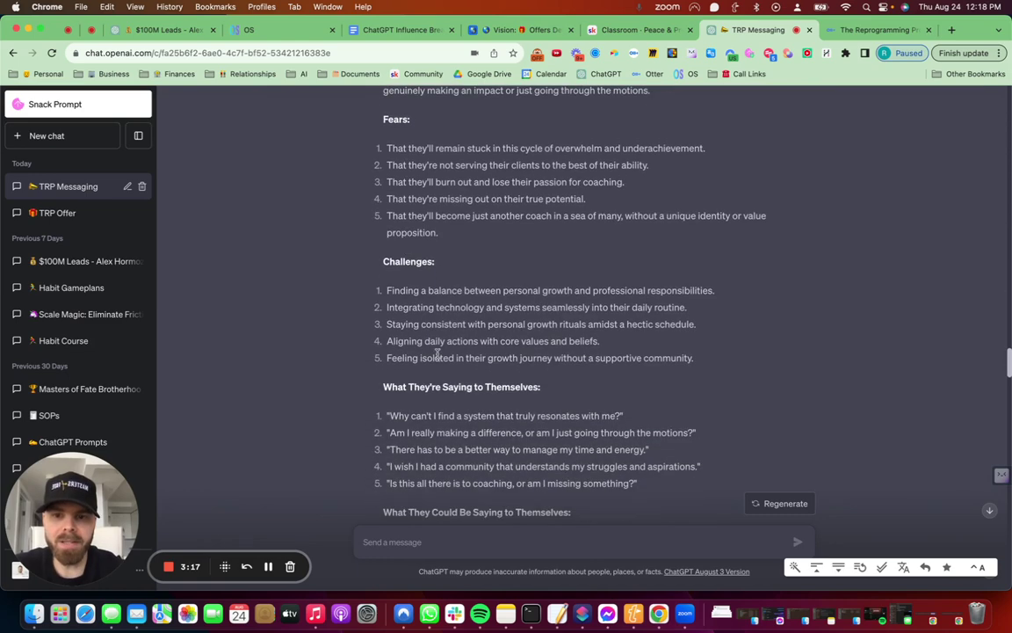
{"action": "scroll", "coordinate": [437, 354], "scroll_direction": "down", "scroll_amount": 6}
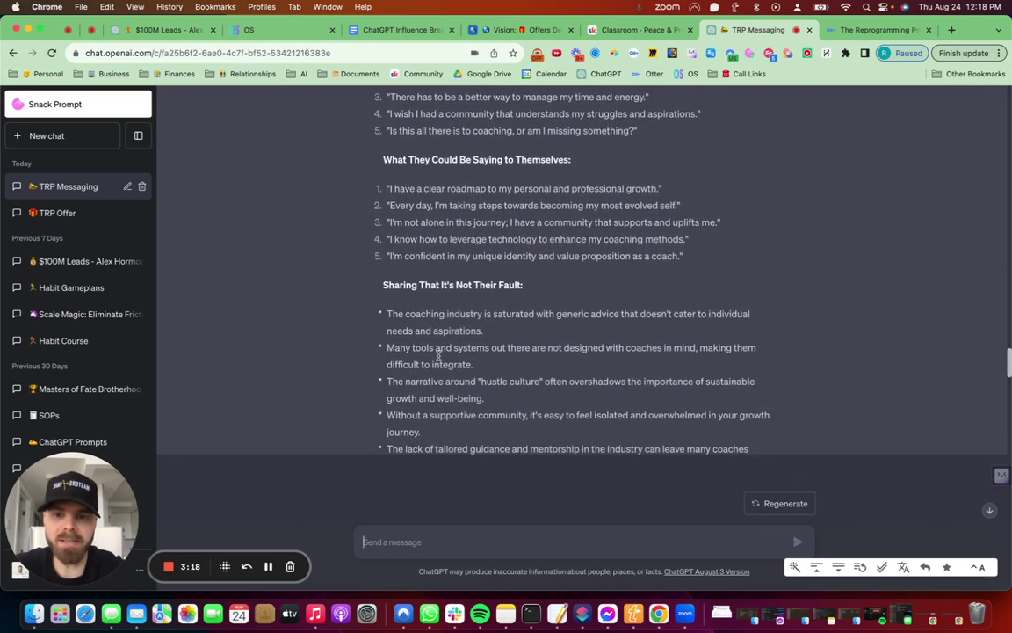
{"action": "scroll", "coordinate": [438, 354], "scroll_direction": "down", "scroll_amount": 1}
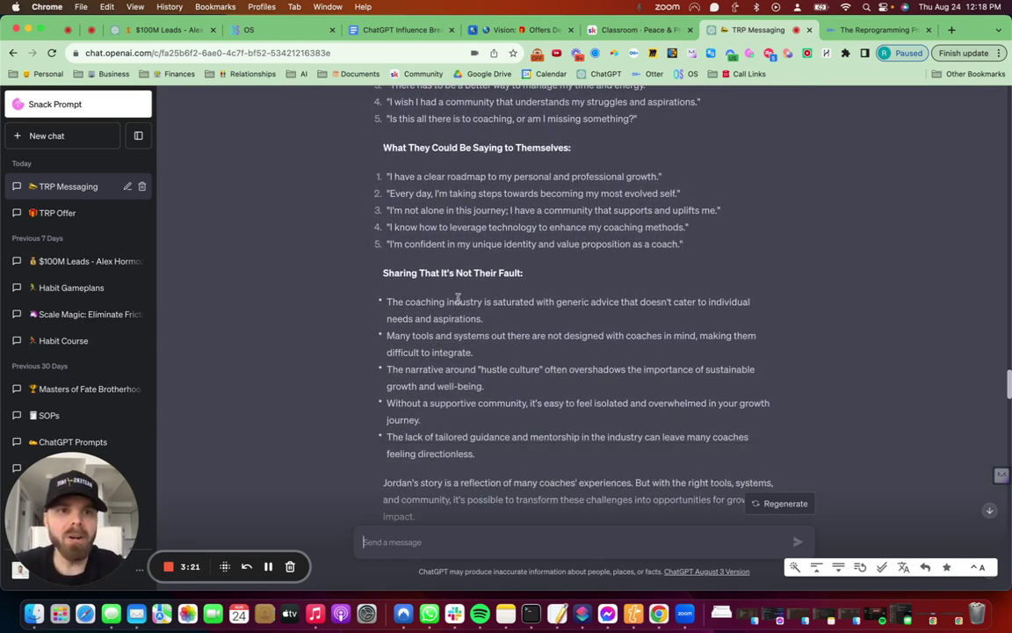
Open the TRP Offer chat, and switch to Otter to view The Reprogramming Project transcript
{"action": "left_click", "coordinate": [74, 213]}
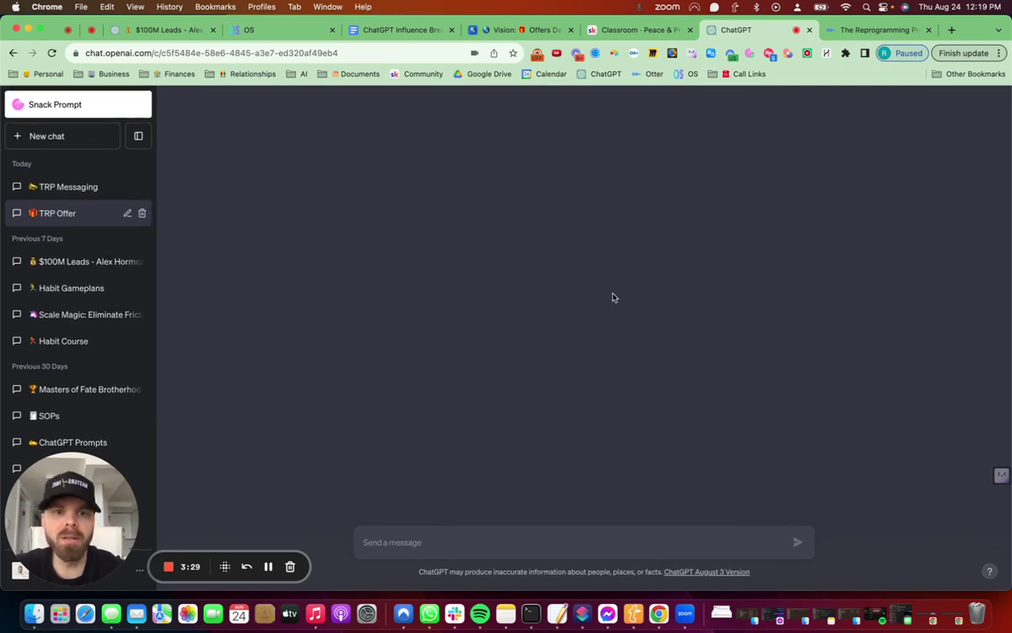
{"action": "left_click", "coordinate": [875, 30]}
{"action": "scroll", "coordinate": [334, 428], "scroll_direction": "down", "scroll_amount": 2}
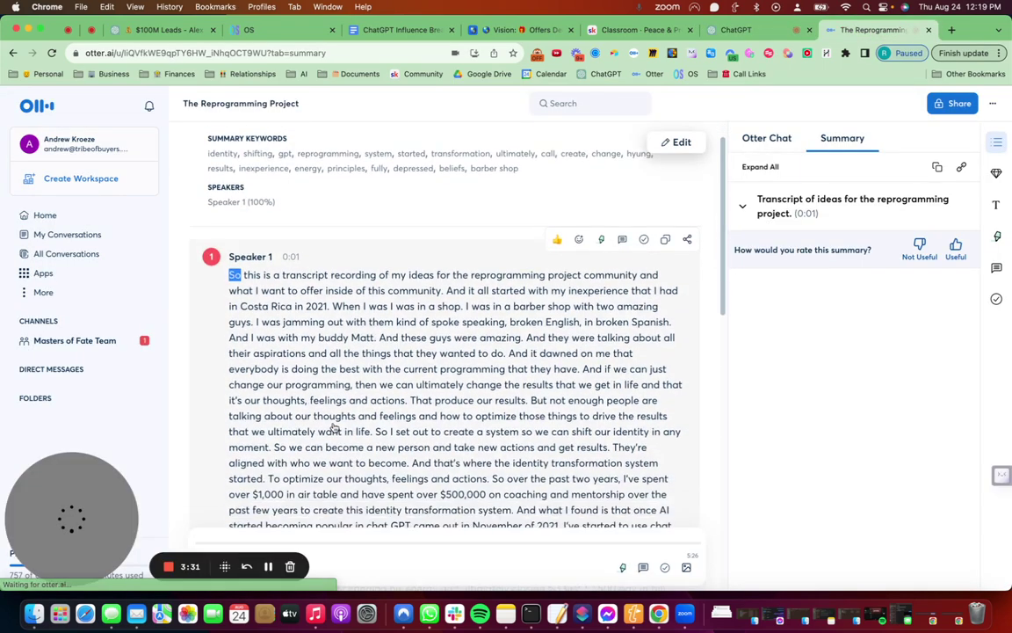
{"action": "scroll", "coordinate": [334, 428], "scroll_direction": "down", "scroll_amount": 4}
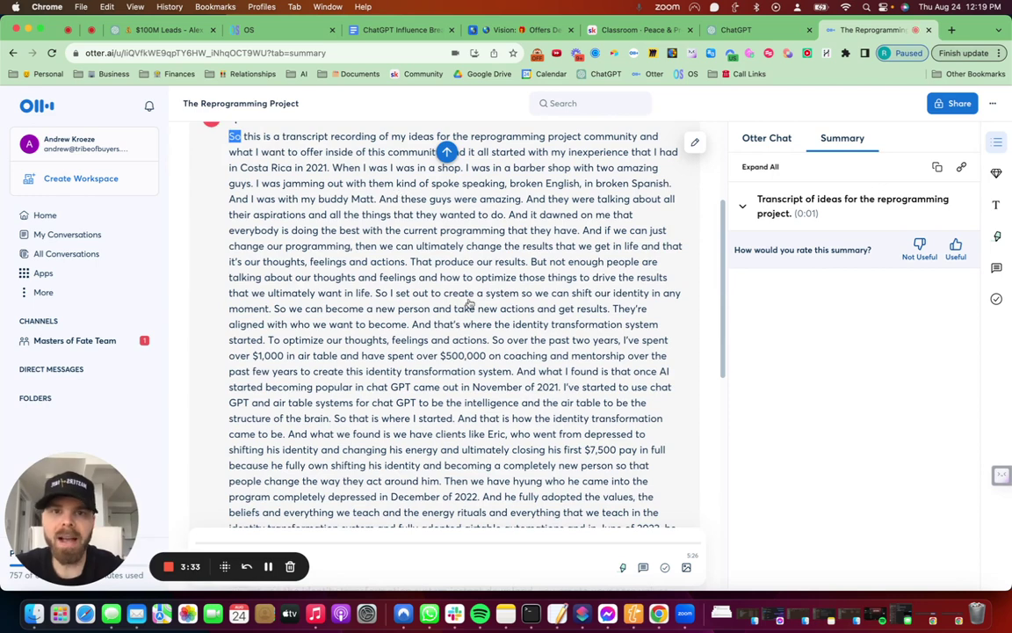
Switch to the offer record in Airtable and read its Origin Story section through to the end
{"action": "left_click", "coordinate": [632, 32]}
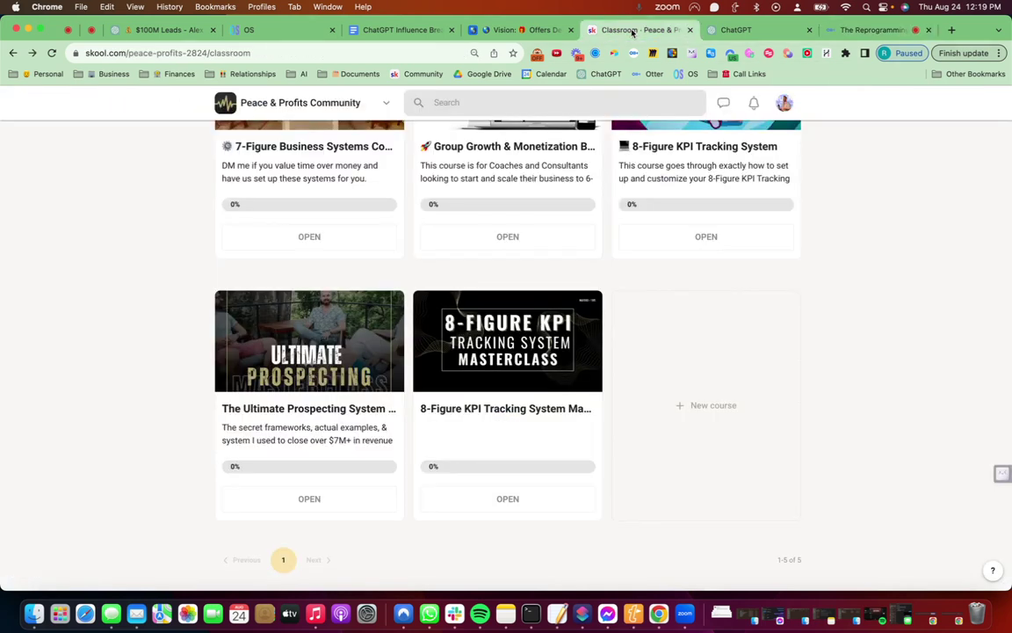
{"action": "left_click", "coordinate": [508, 32]}
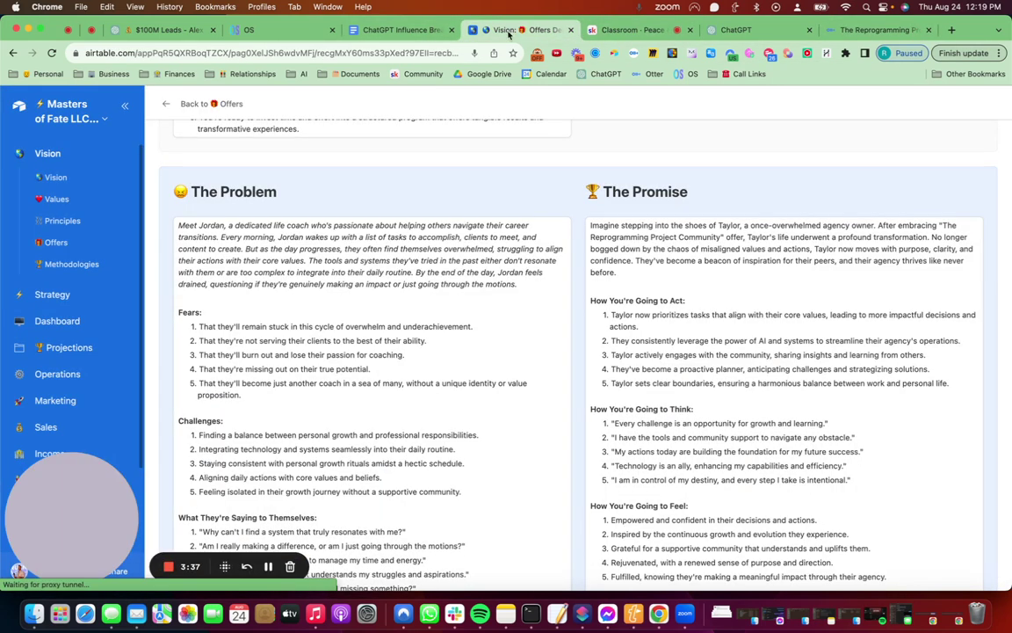
{"action": "scroll", "coordinate": [457, 281], "scroll_direction": "down", "scroll_amount": 20}
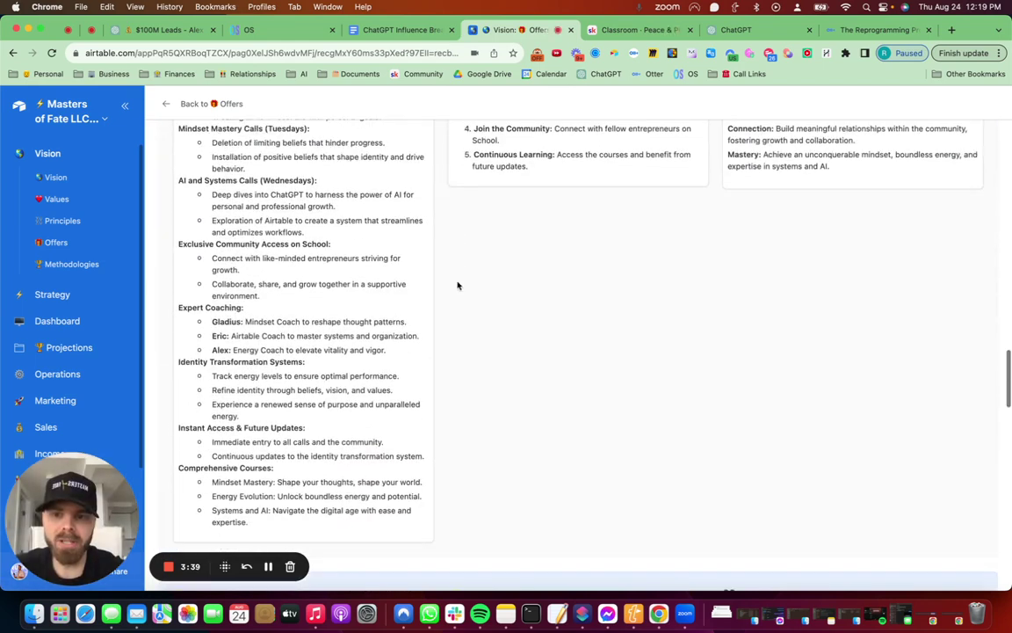
{"action": "scroll", "coordinate": [456, 285], "scroll_direction": "down", "scroll_amount": 10}
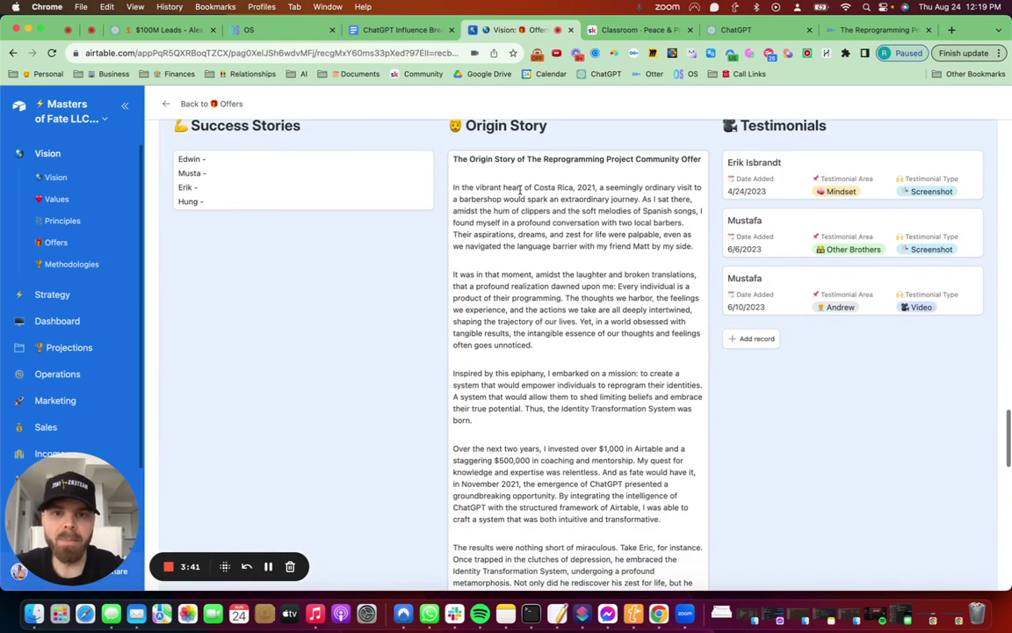
{"action": "scroll", "coordinate": [527, 197], "scroll_direction": "down", "scroll_amount": 1}
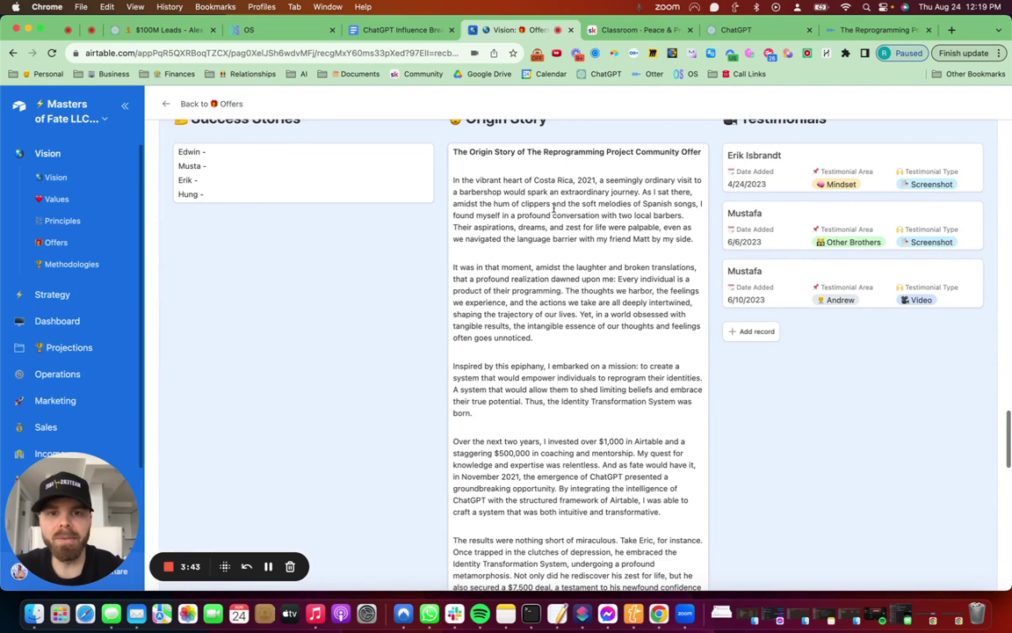
{"action": "scroll", "coordinate": [552, 203], "scroll_direction": "down", "scroll_amount": 3}
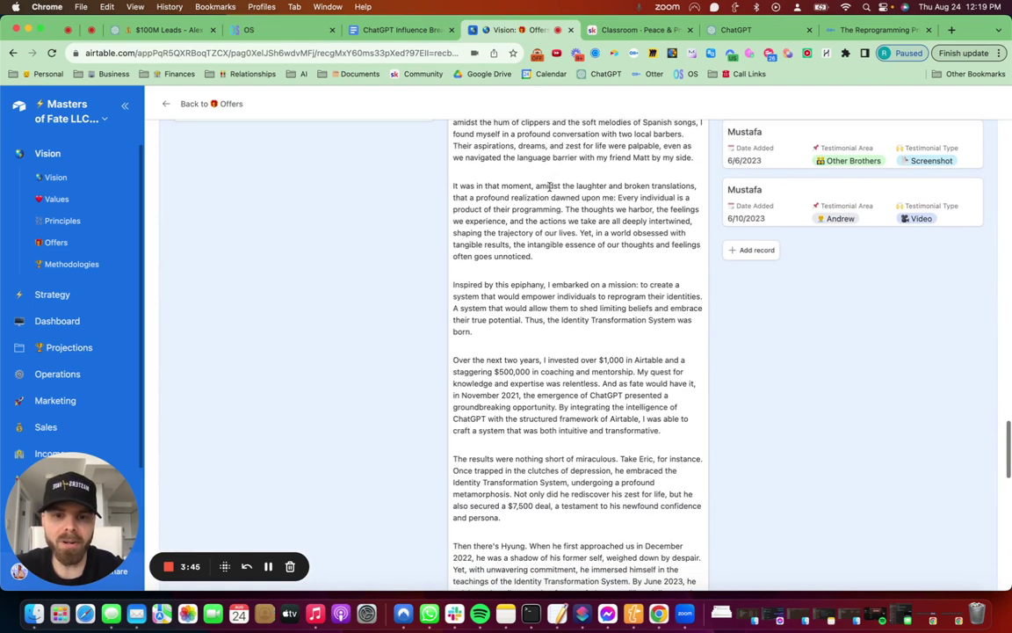
{"action": "scroll", "coordinate": [550, 186], "scroll_direction": "down", "scroll_amount": 1}
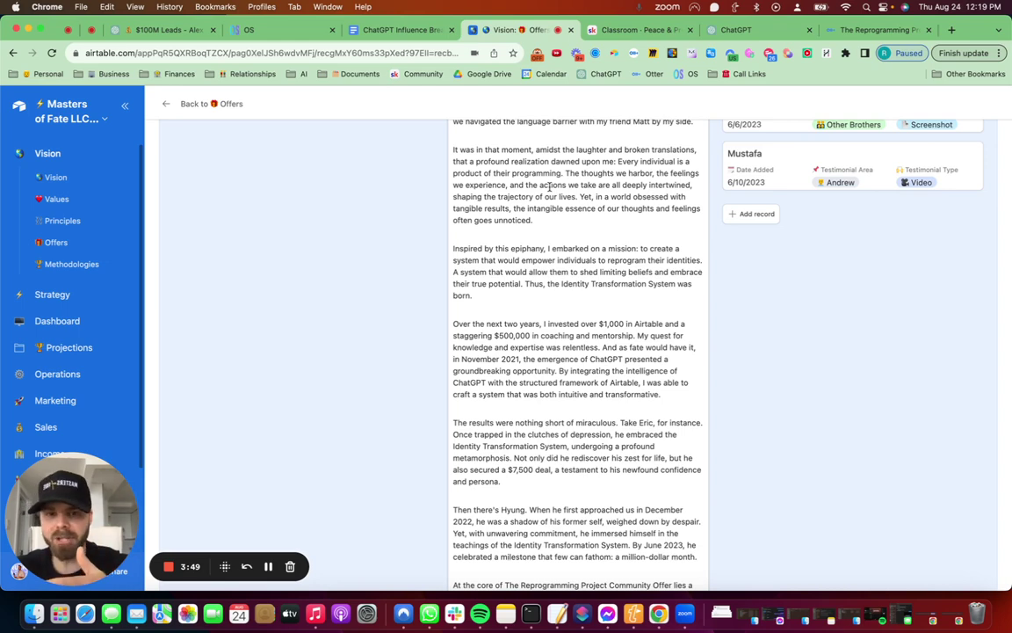
{"action": "scroll", "coordinate": [550, 186], "scroll_direction": "down", "scroll_amount": 7}
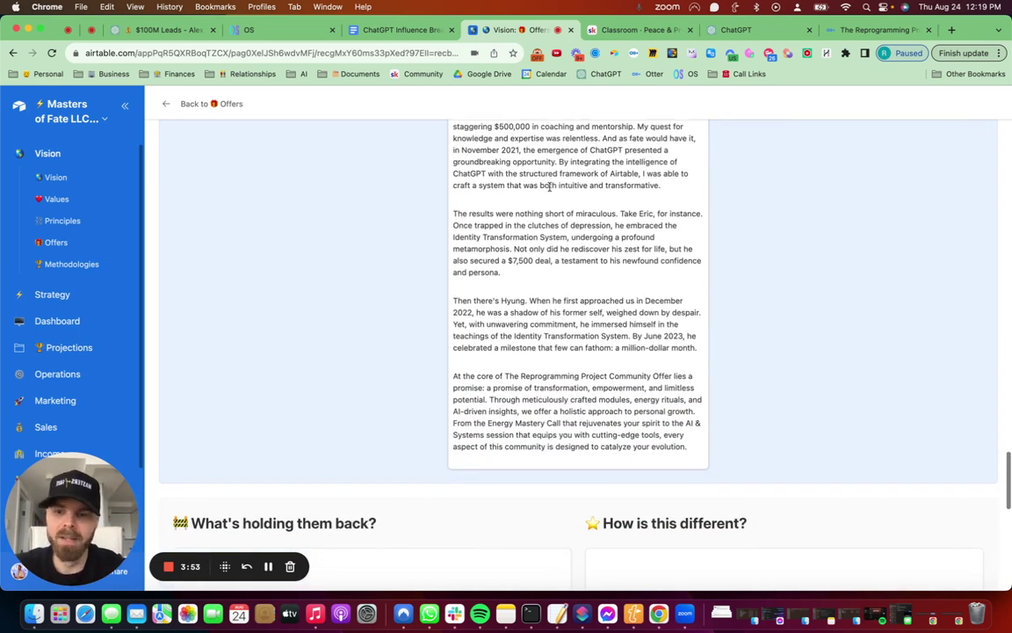
Review the offer record back up to its title, covering the problem, promise, fit criteria, avatar and pricing fields
{"action": "scroll", "coordinate": [551, 186], "scroll_direction": "up", "scroll_amount": 6}
{"action": "scroll", "coordinate": [550, 186], "scroll_direction": "up", "scroll_amount": 15}
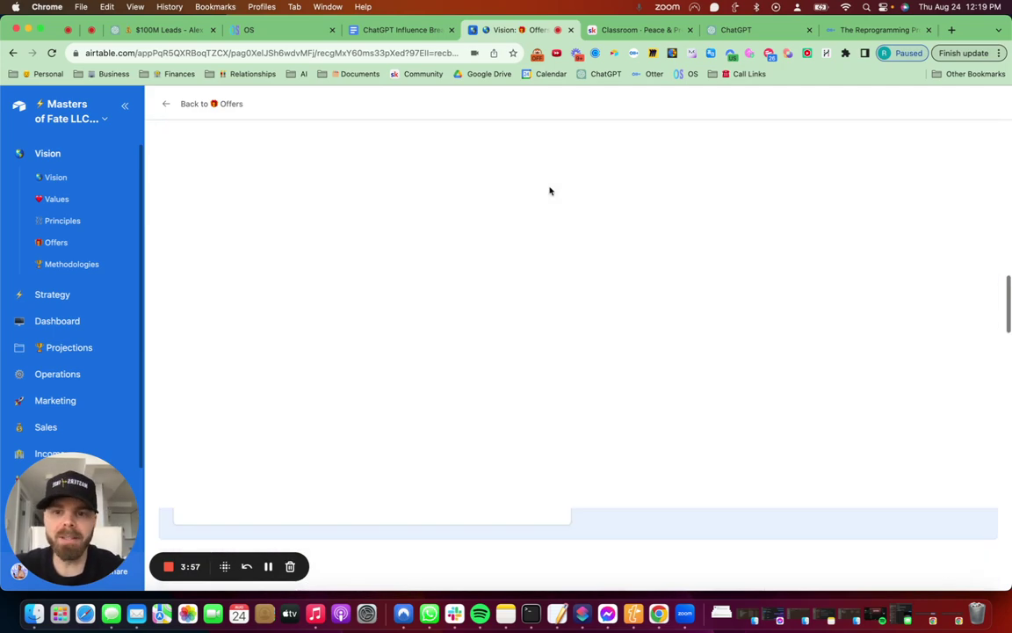
{"action": "scroll", "coordinate": [550, 191], "scroll_direction": "up", "scroll_amount": 10}
{"action": "scroll", "coordinate": [550, 188], "scroll_direction": "up", "scroll_amount": 10}
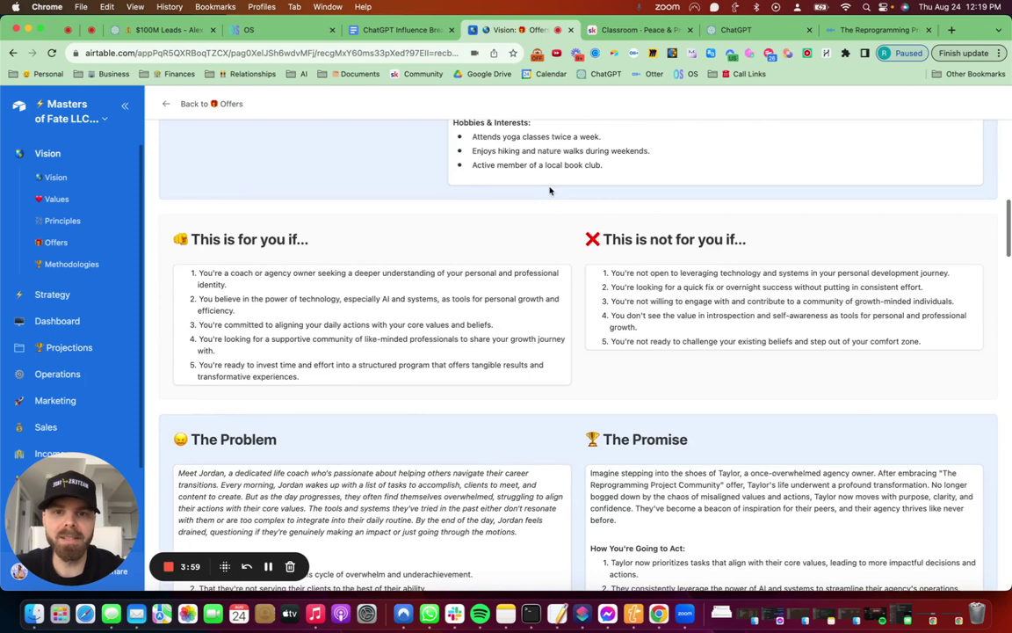
{"action": "scroll", "coordinate": [550, 187], "scroll_direction": "up", "scroll_amount": 2}
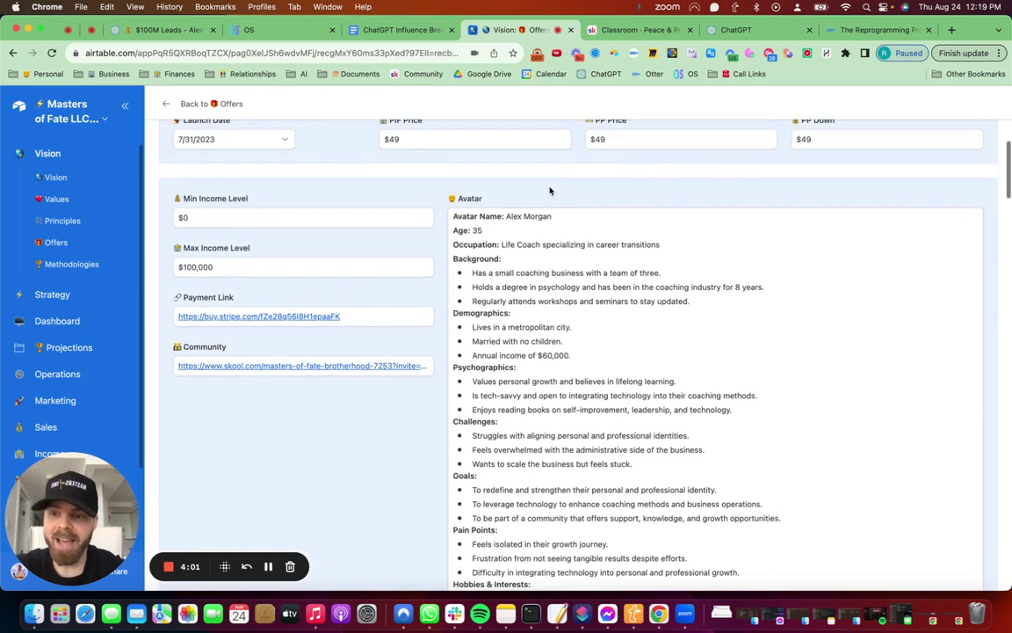
{"action": "scroll", "coordinate": [551, 191], "scroll_direction": "up", "scroll_amount": 5}
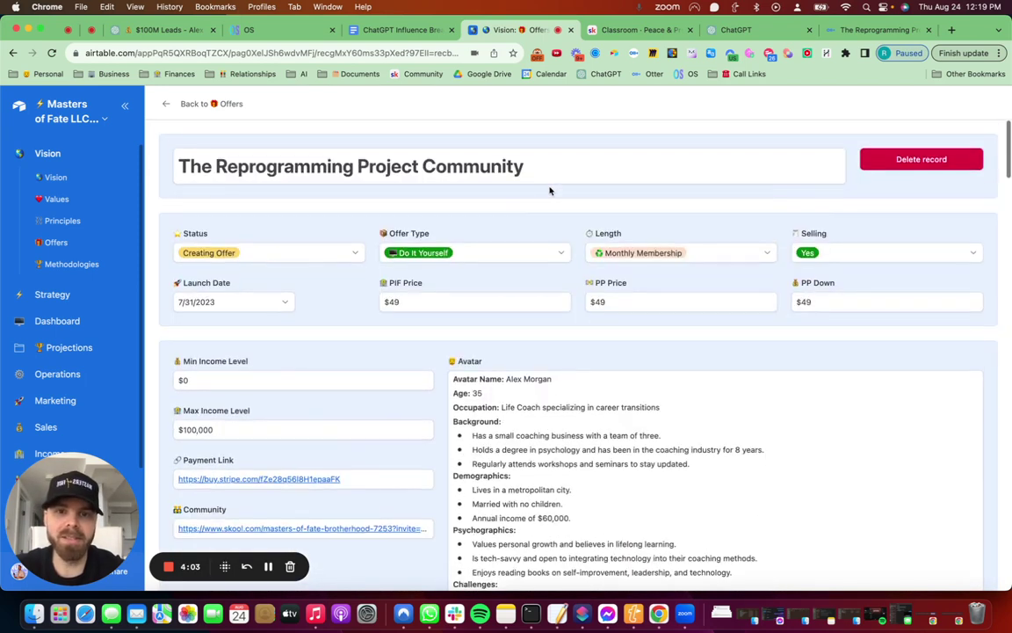